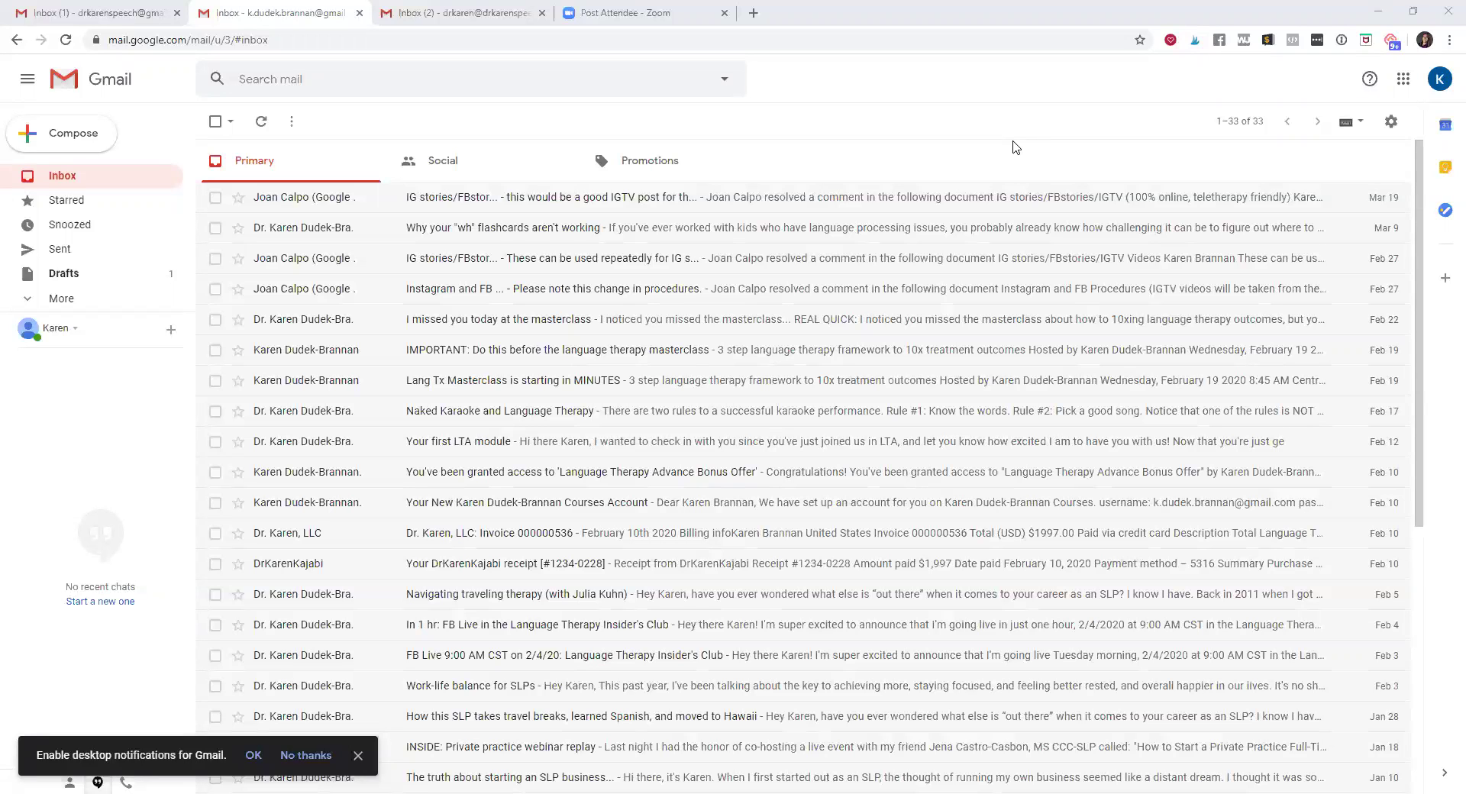
Open the profile avatar's account switcher to list the signed-in accounts
mouse_move(1258, 207)
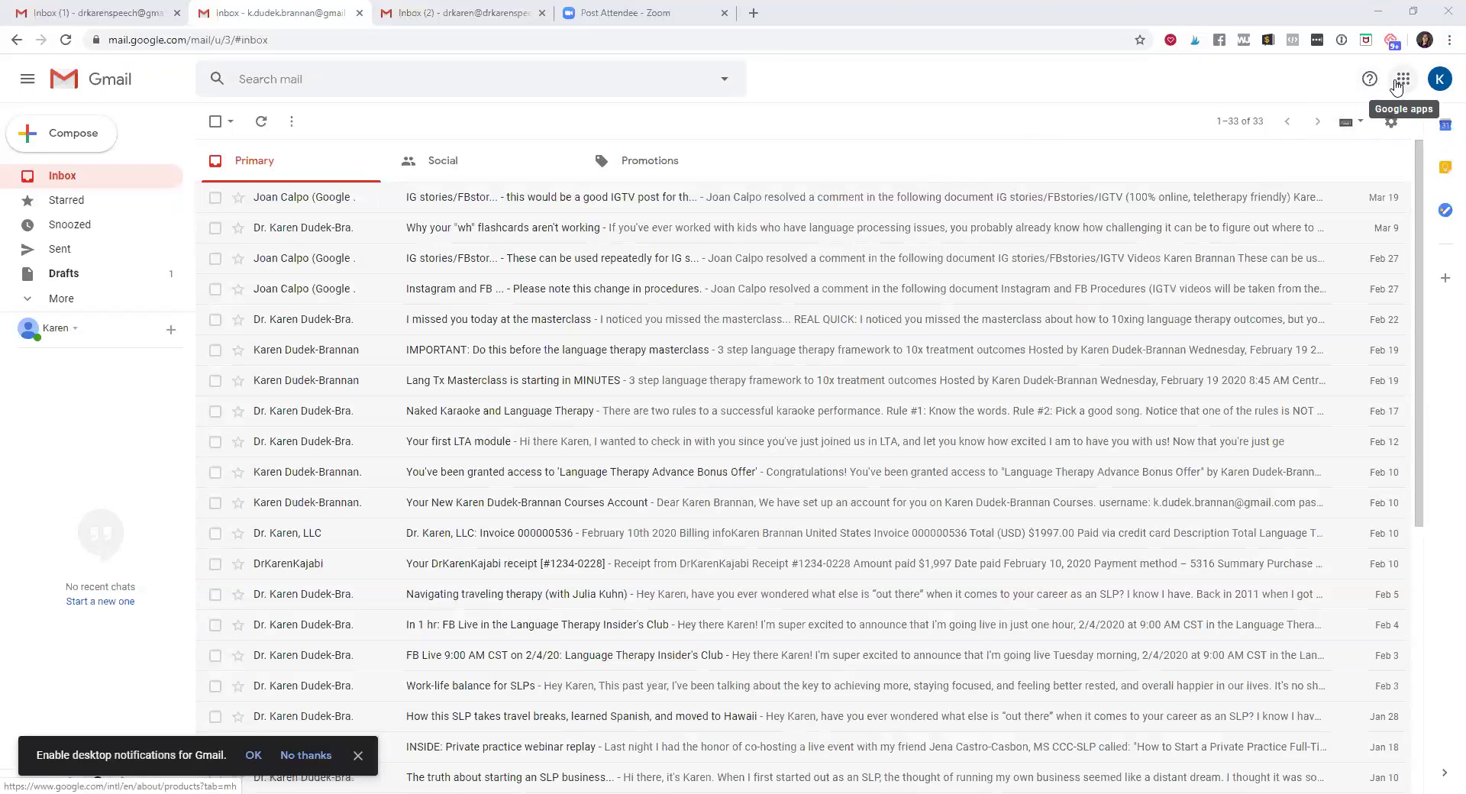
left_click(1442, 79)
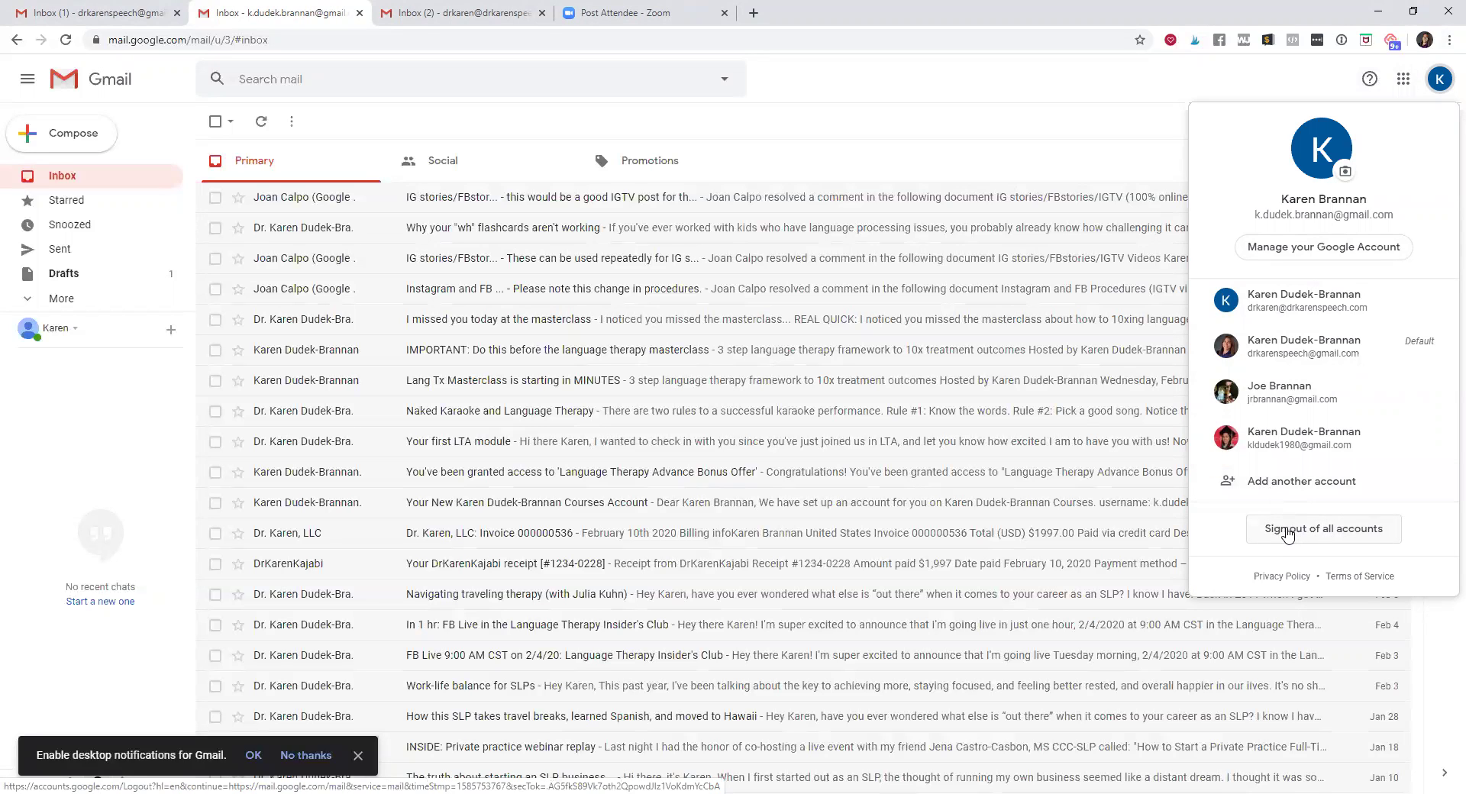
Choose Add another account, clear the prefilled e-mail, then start a new account For myself
left_click(1303, 483)
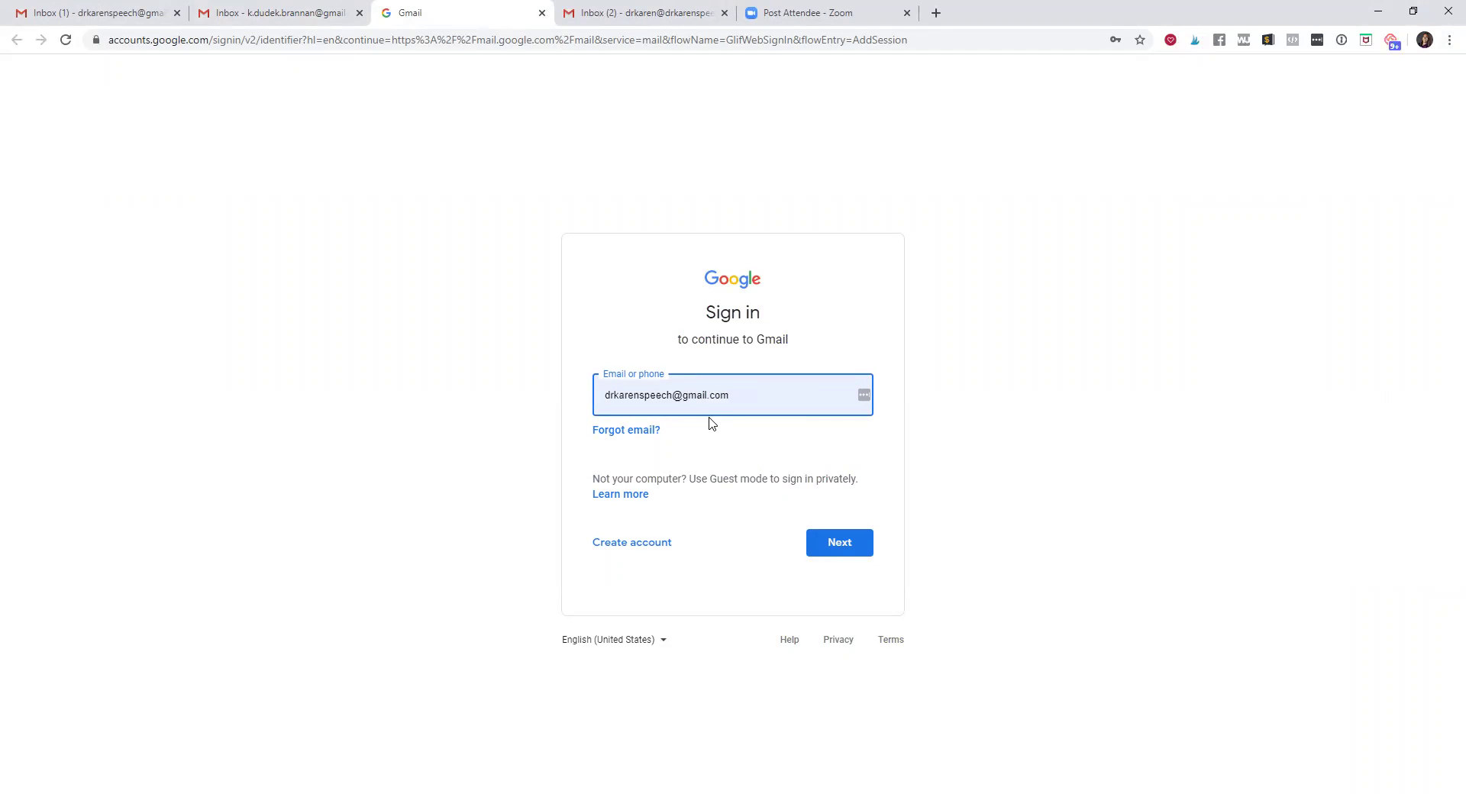
triple_click(752, 391)
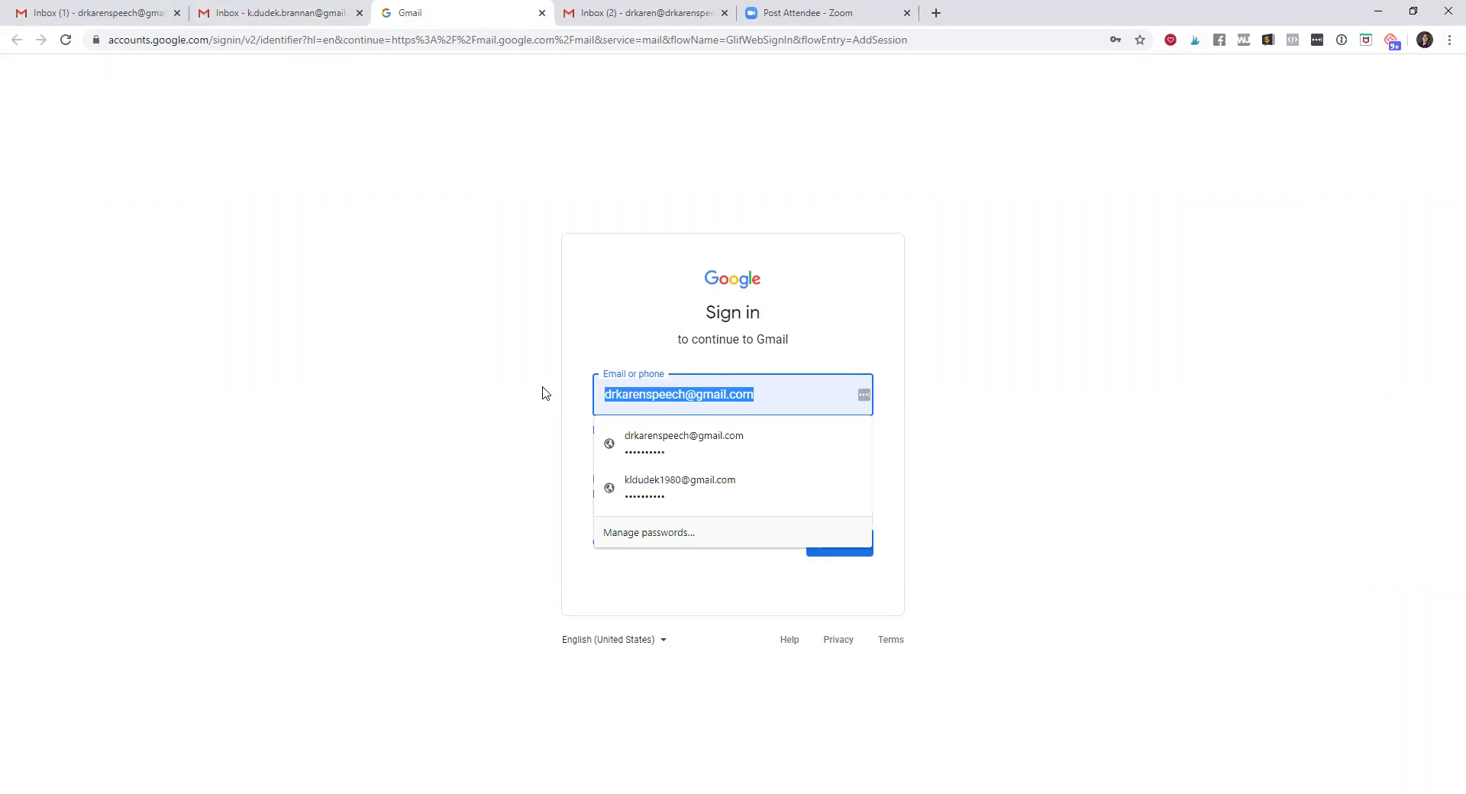
key("BackSpace")
left_click(300, 347)
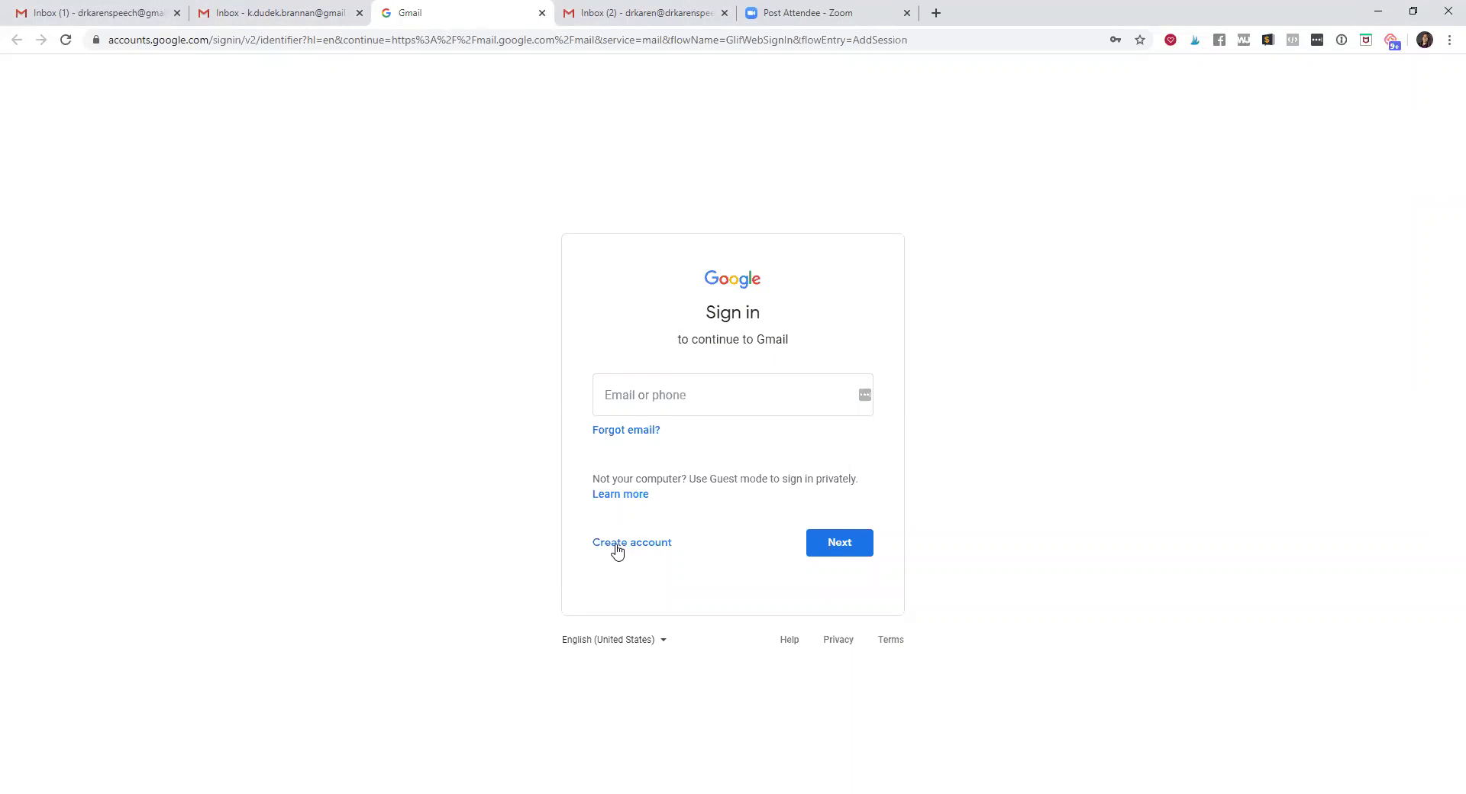
left_click(618, 548)
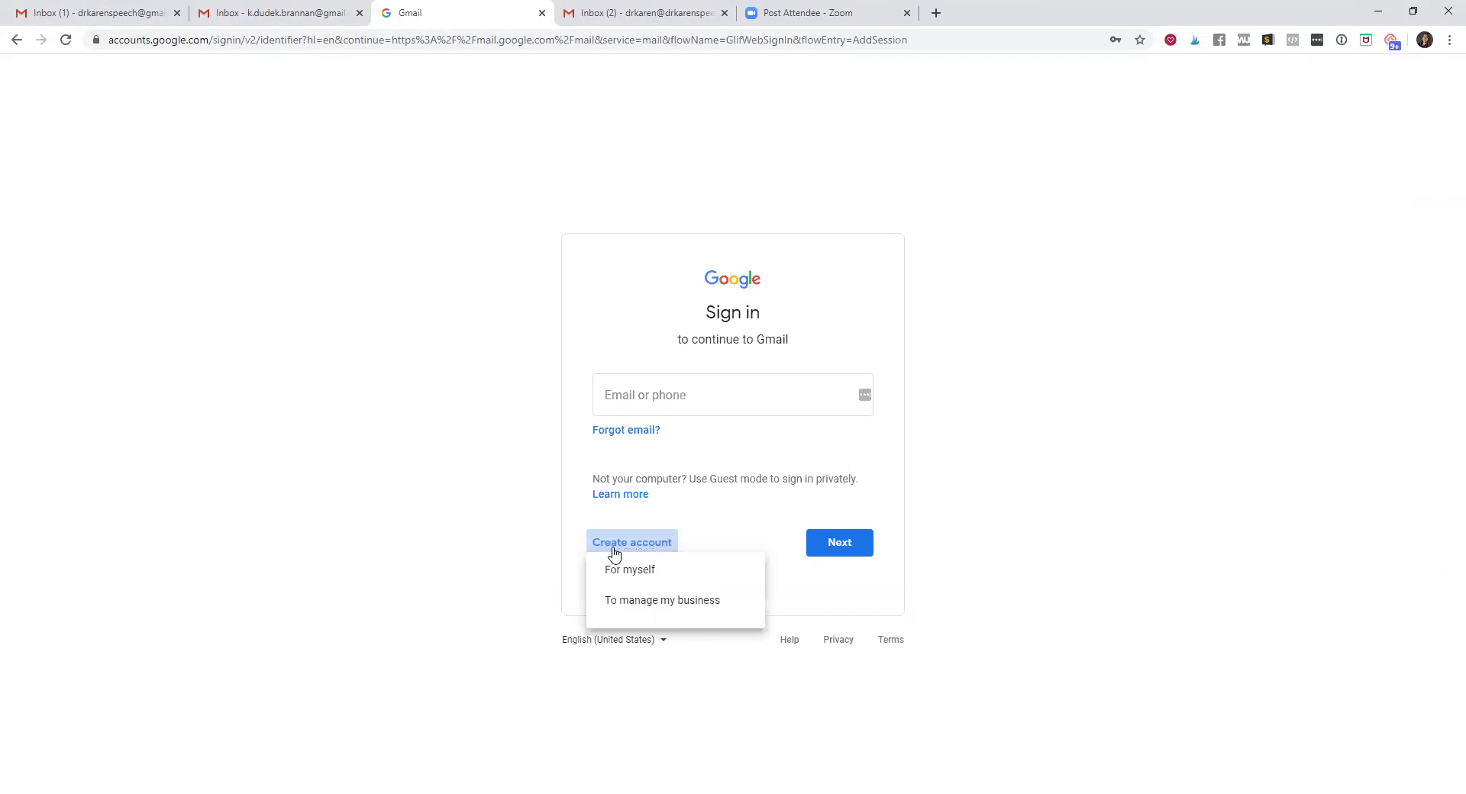
left_click(633, 589)
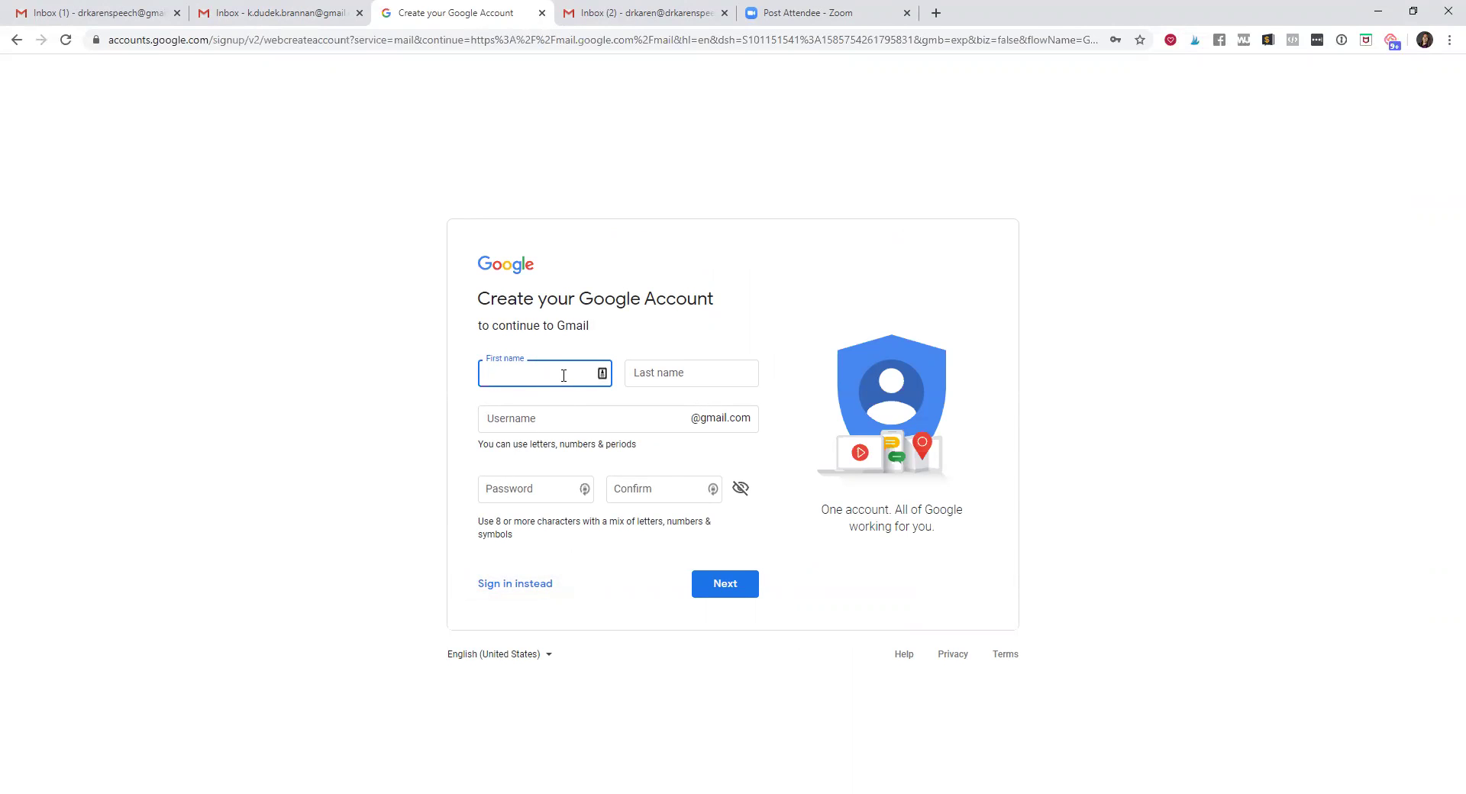
Enter the new account holder's first and last name
key("Tab")
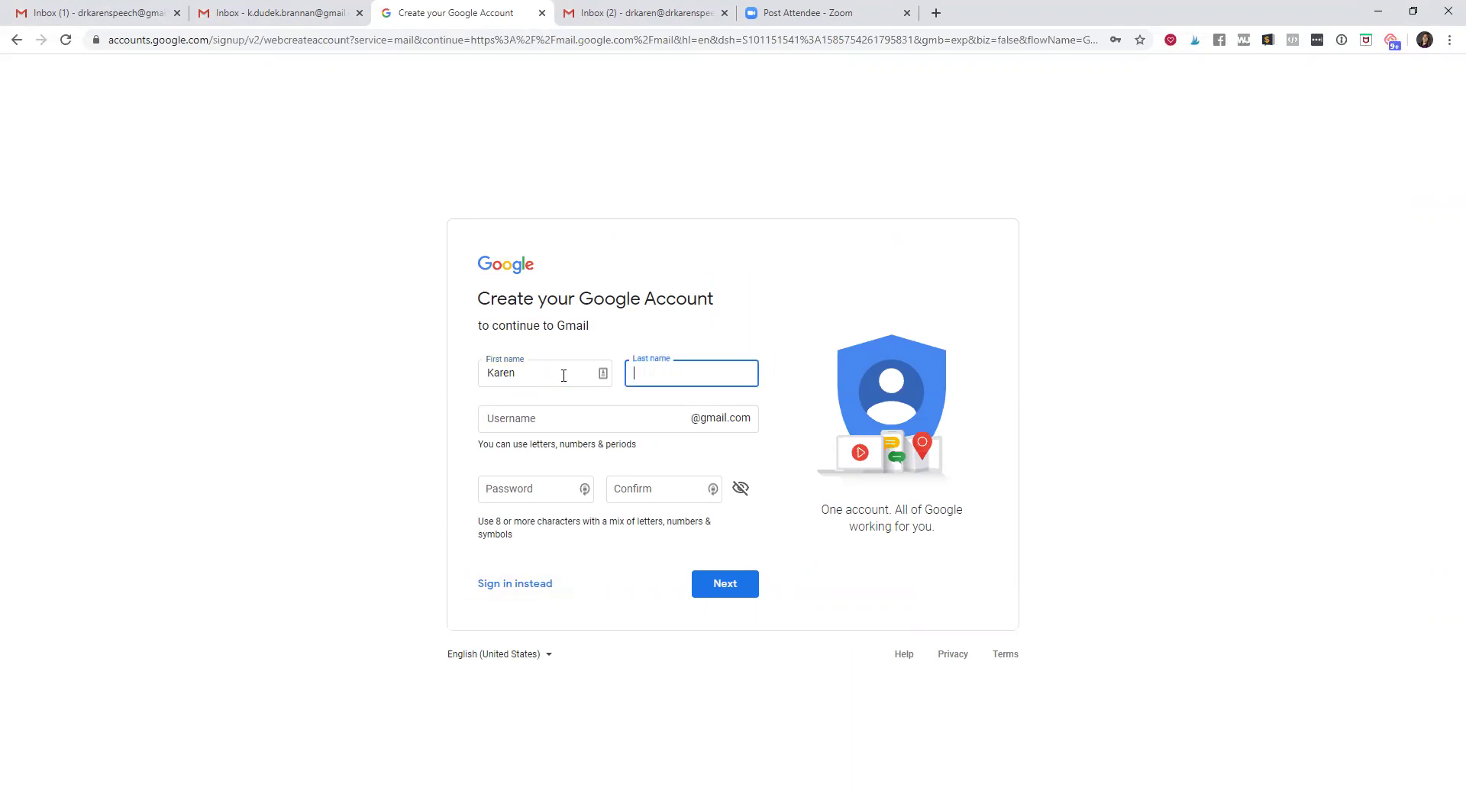
Choose a username, enter and confirm the password, and submit the page
left_click(542, 418)
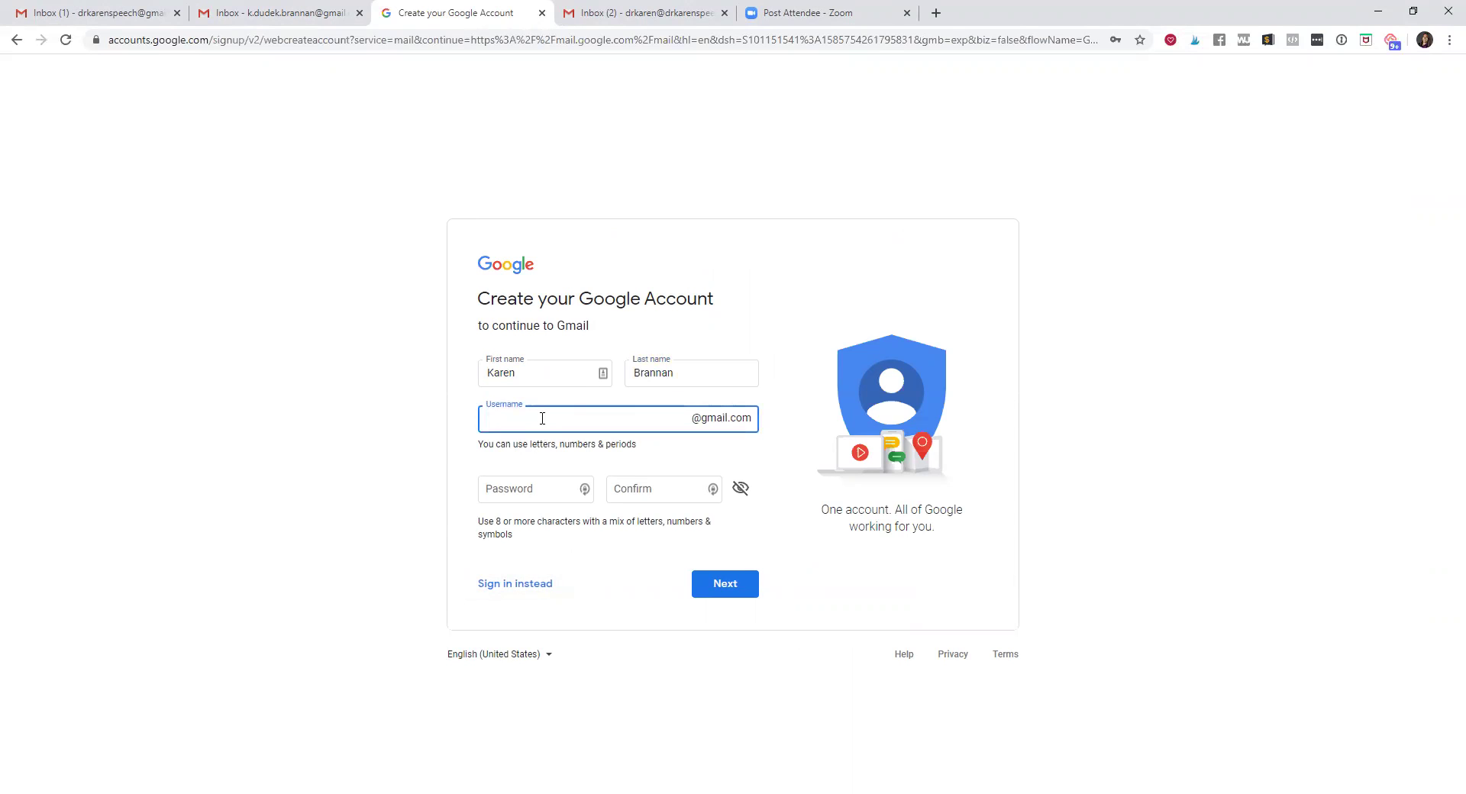
left_click(550, 485)
type("**********")
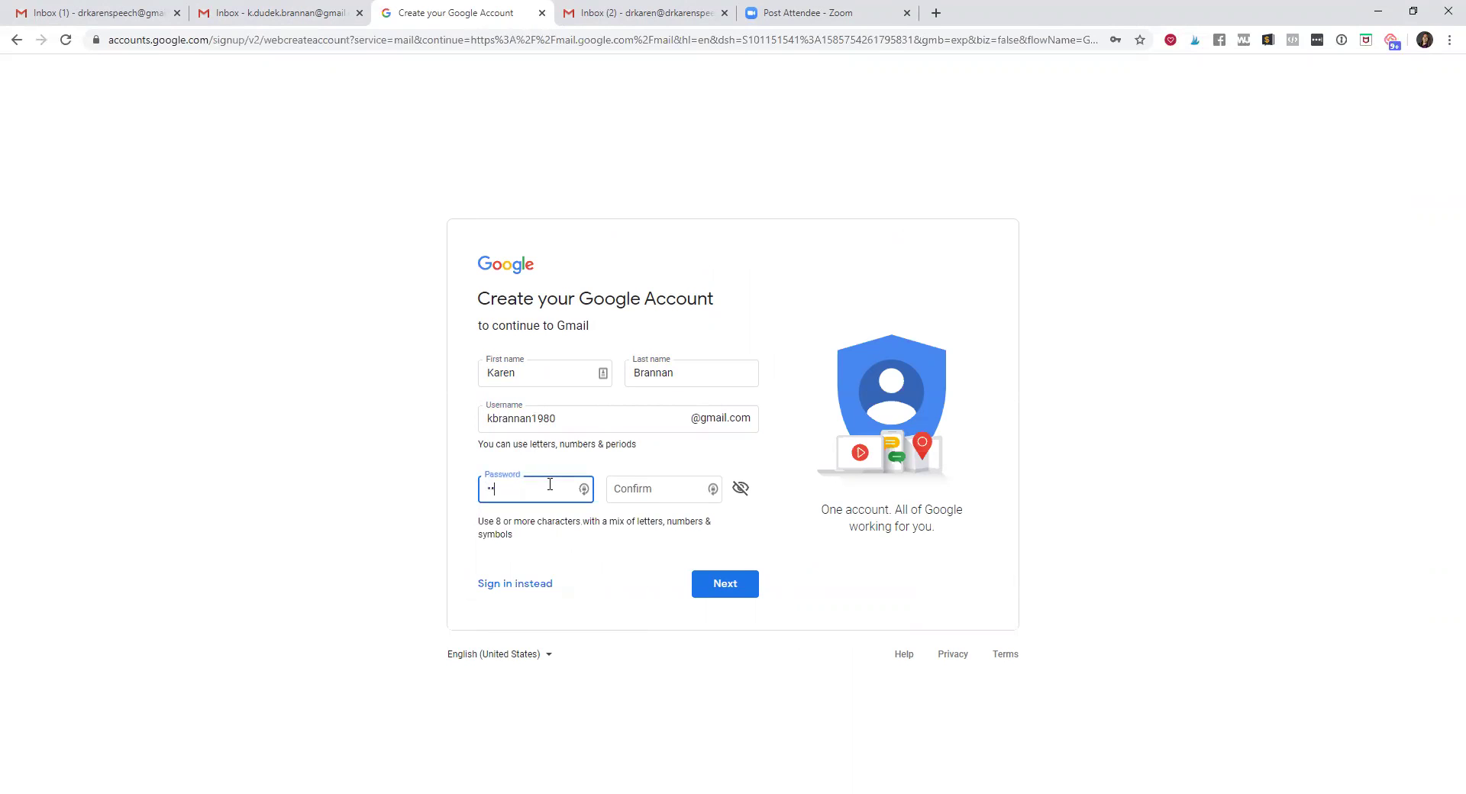
left_click(630, 495)
type("**********")
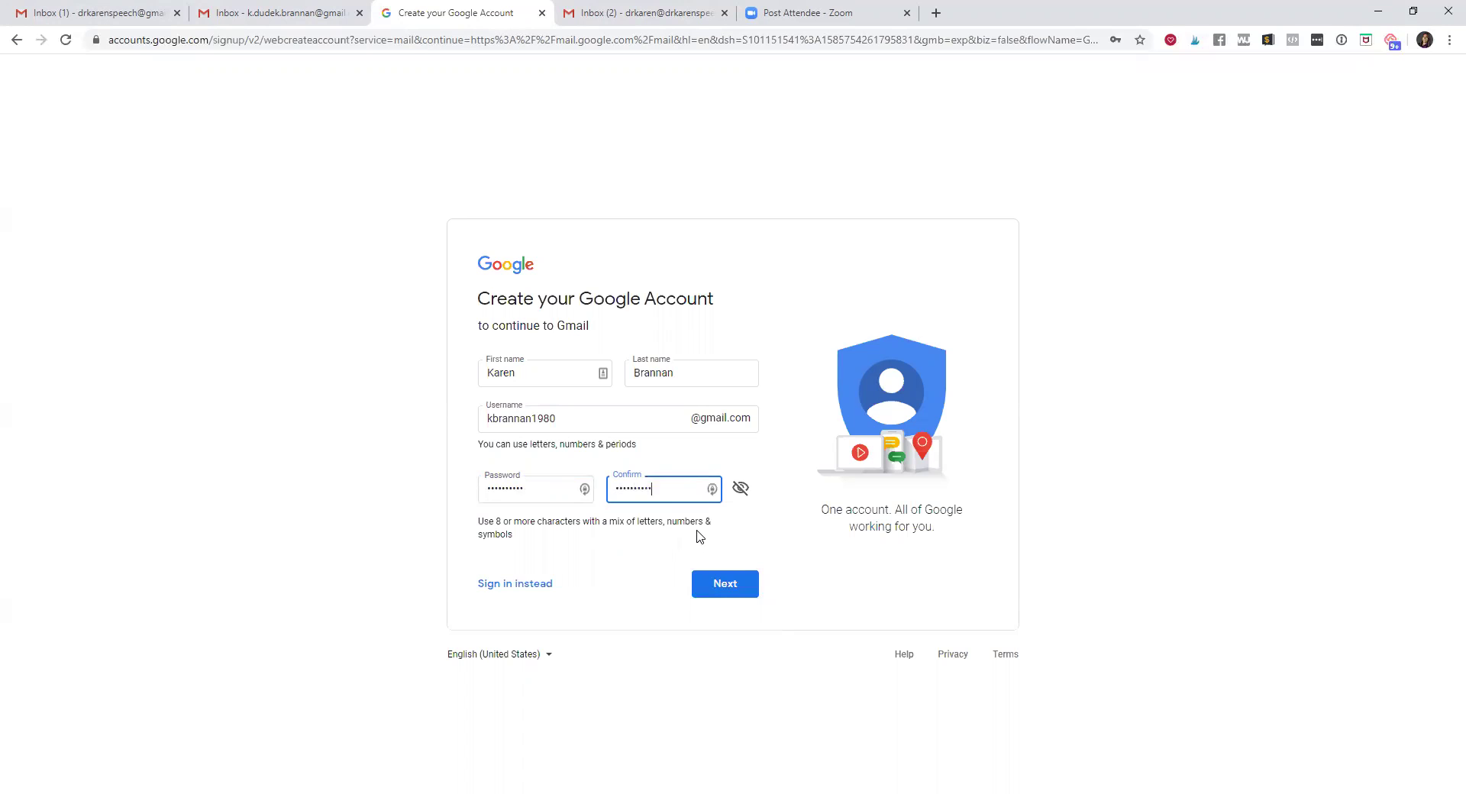
left_click(725, 585)
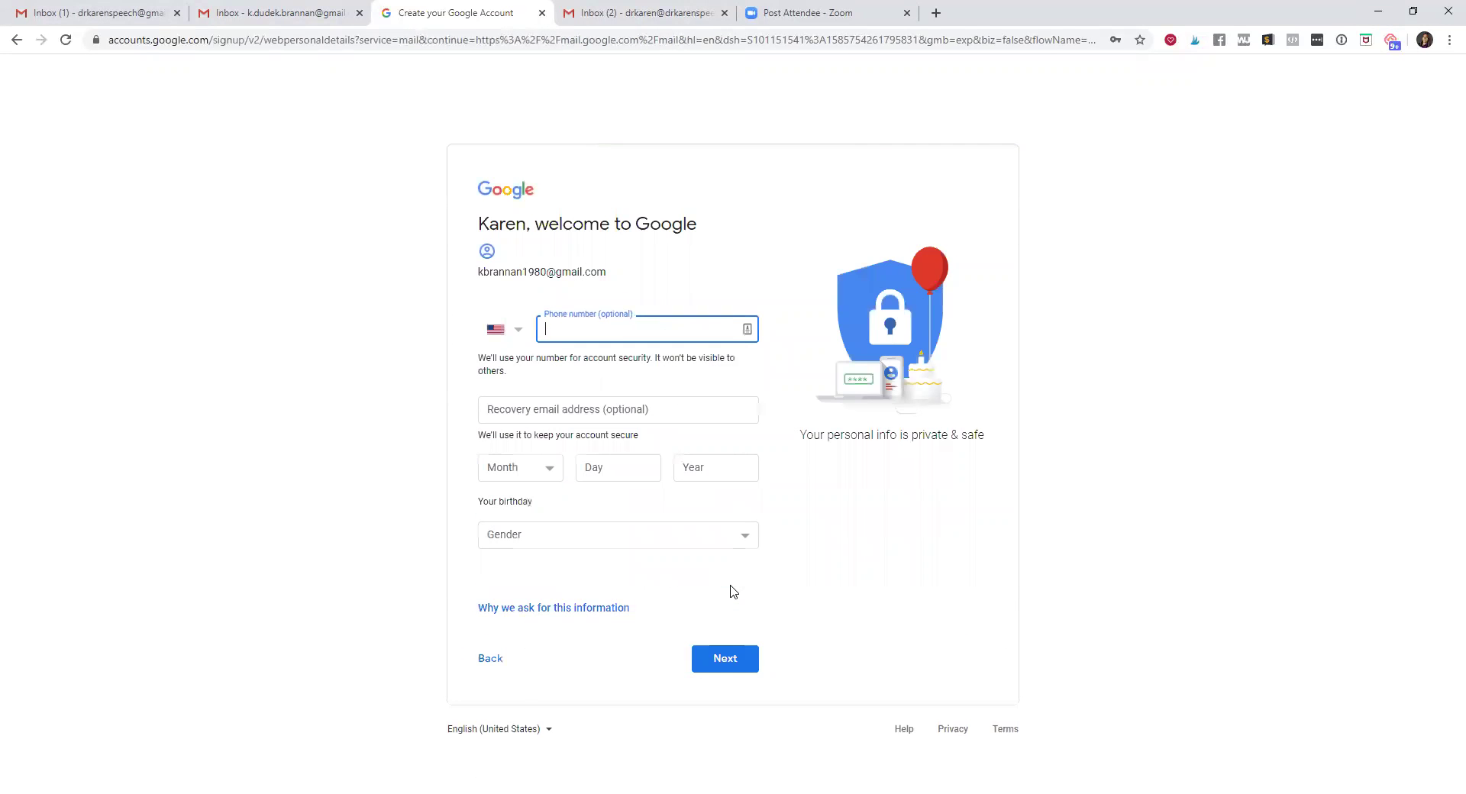
Enter the account holder's phone number and recovery e-mail address
left_click(566, 405)
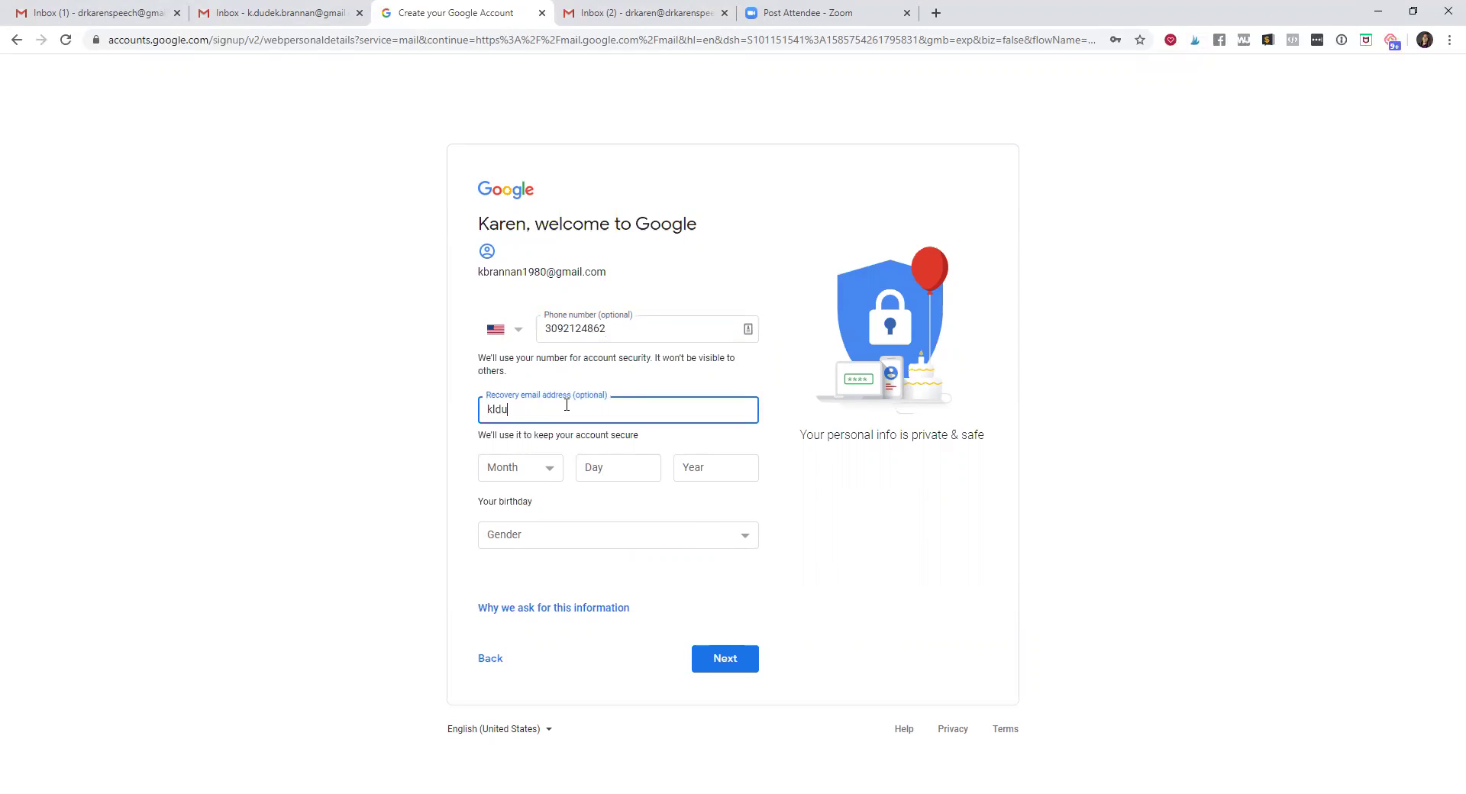
Fill in the birth month, day and year, set gender to Female, and submit
left_click(537, 470)
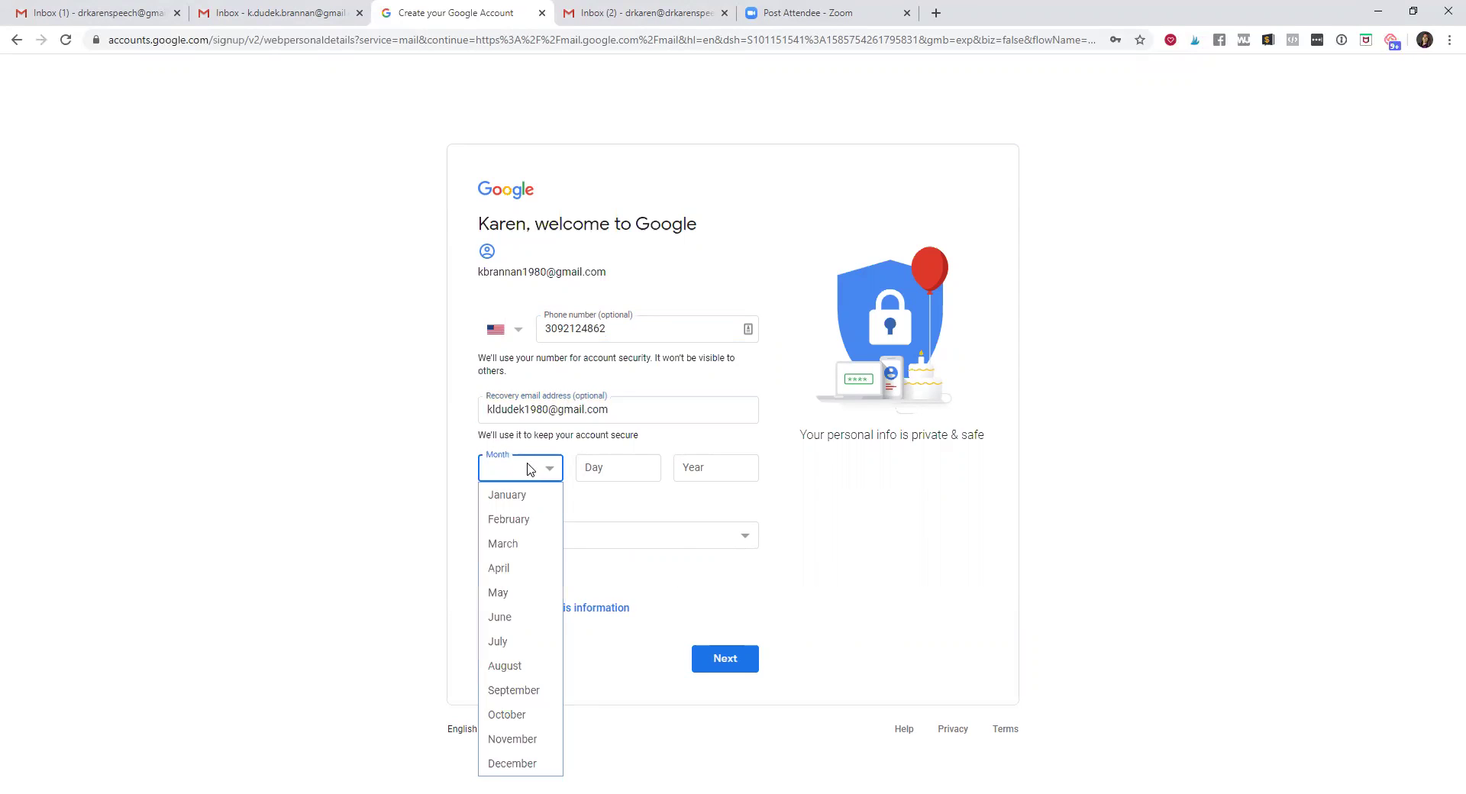
left_click(539, 673)
left_click(637, 477)
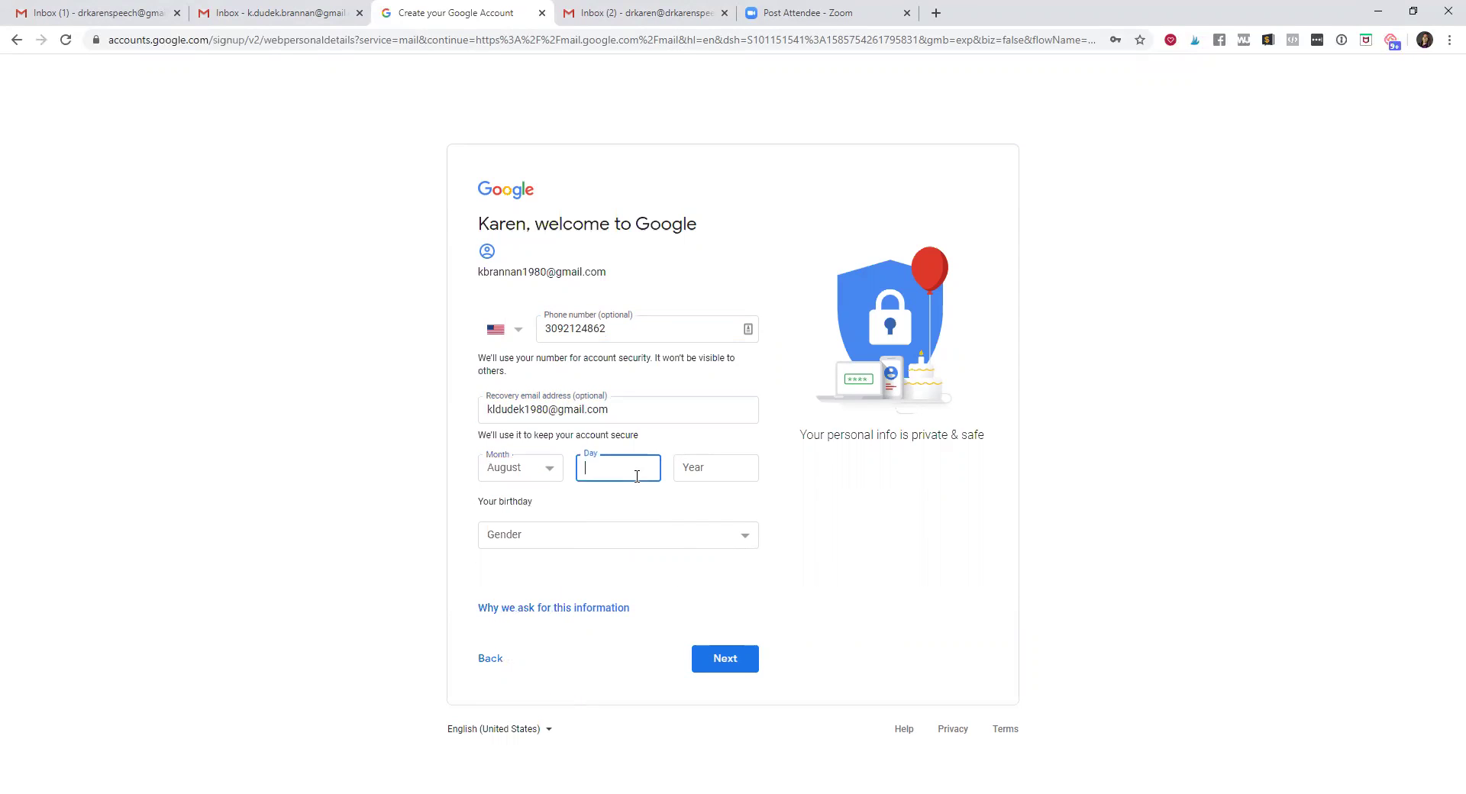
type("13")
left_click(725, 464)
type("1980")
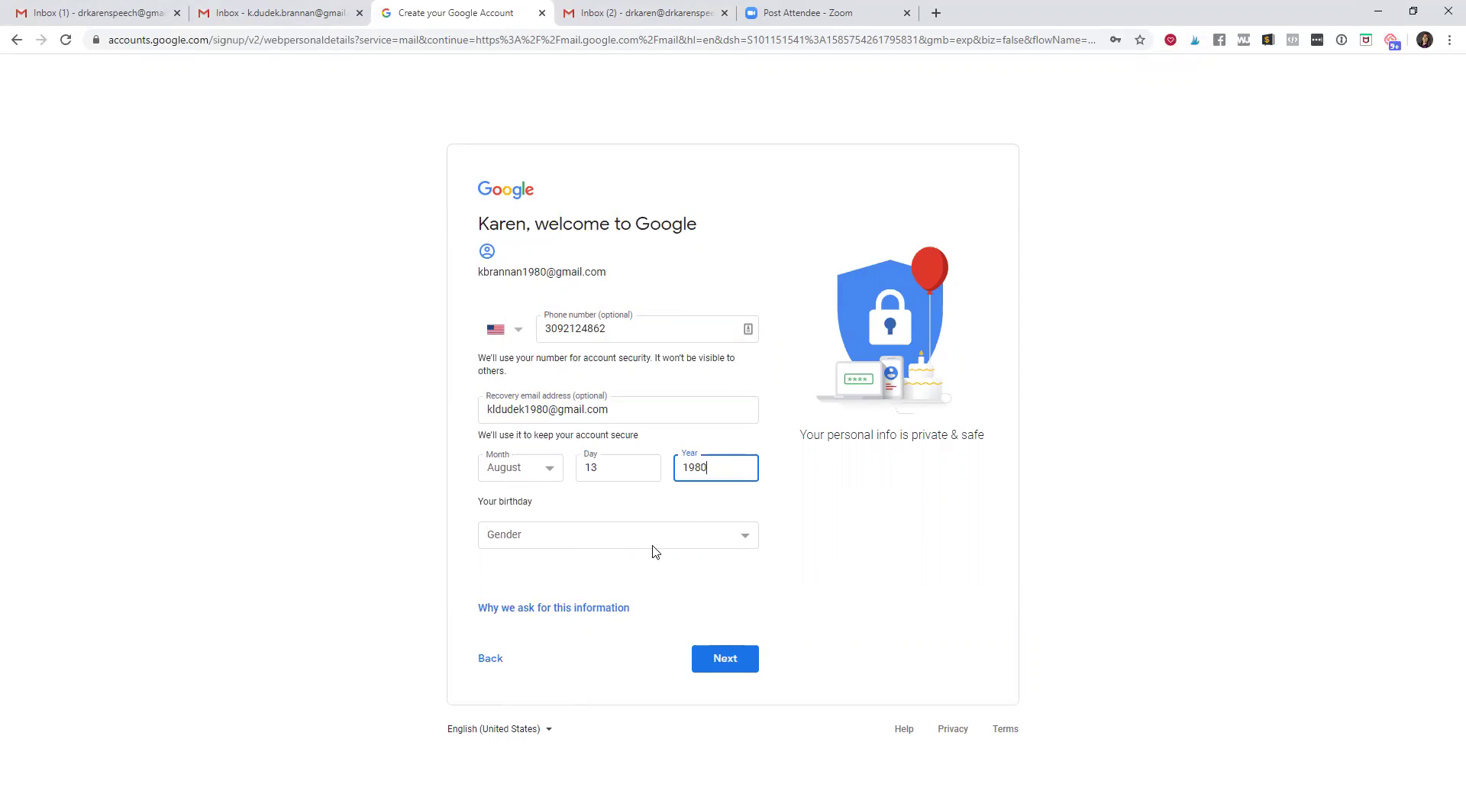
left_click(697, 538)
left_click(560, 584)
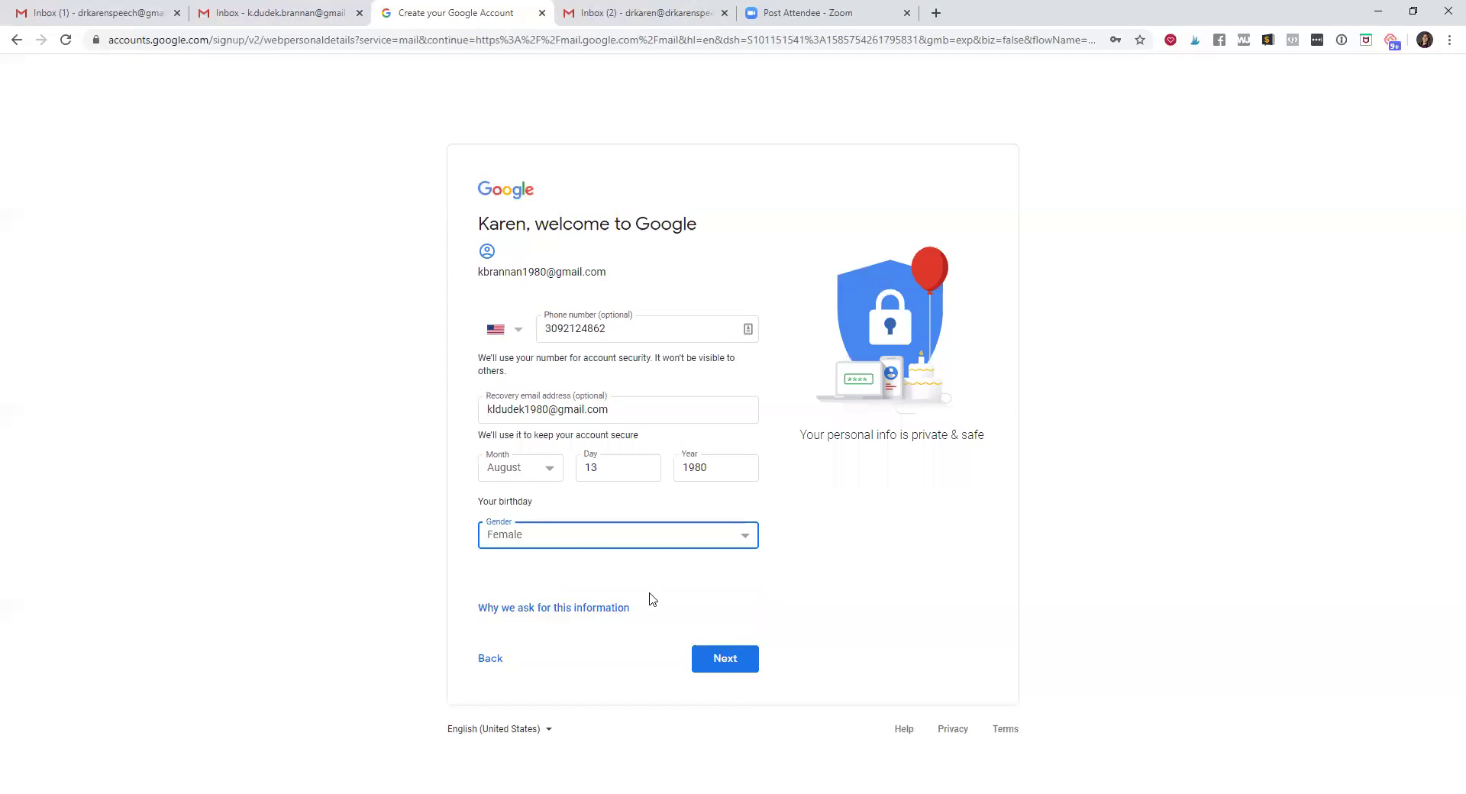
left_click(721, 663)
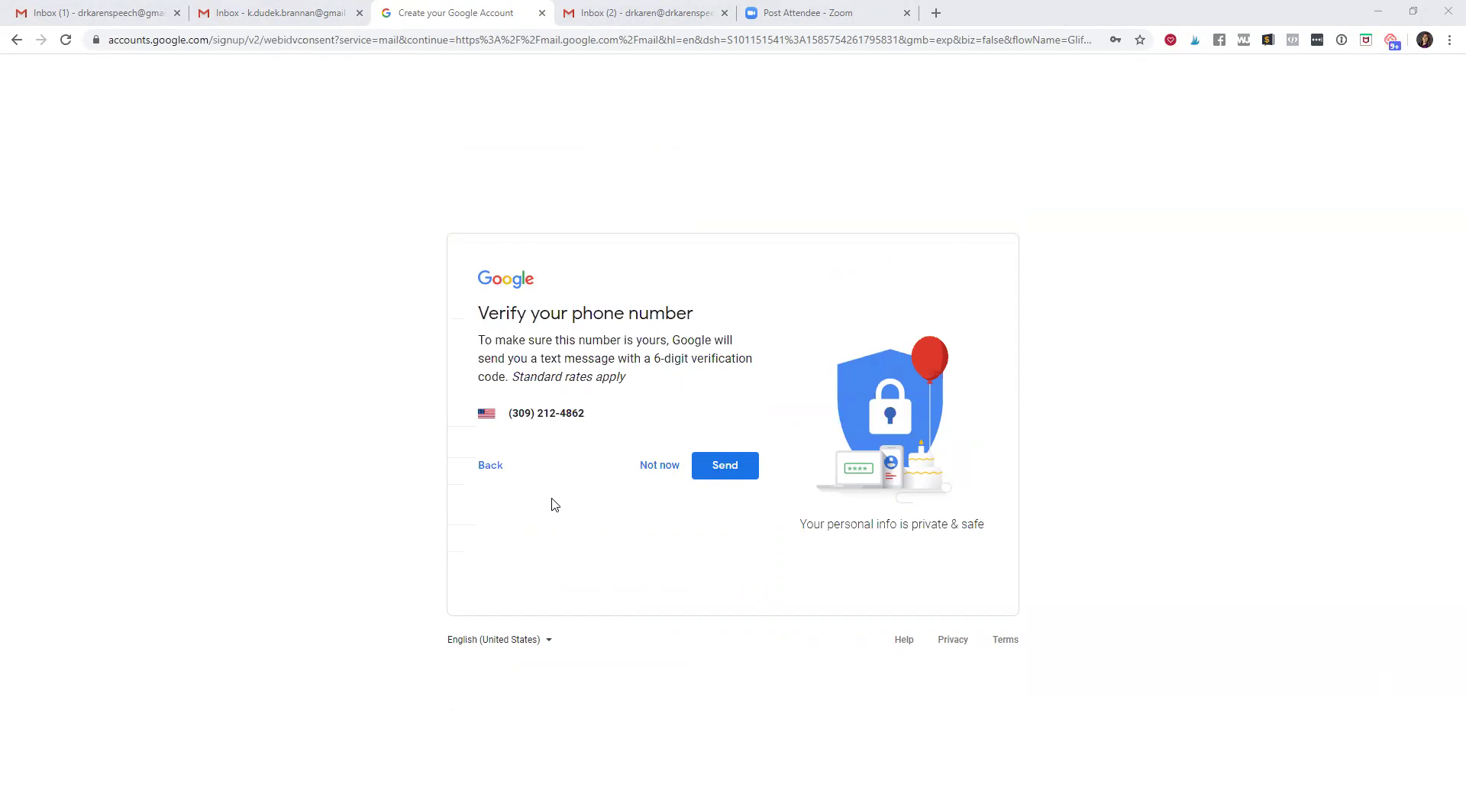
Request the text-message code, clear the wrong entry from the code box, and return to Gmail
left_click(732, 473)
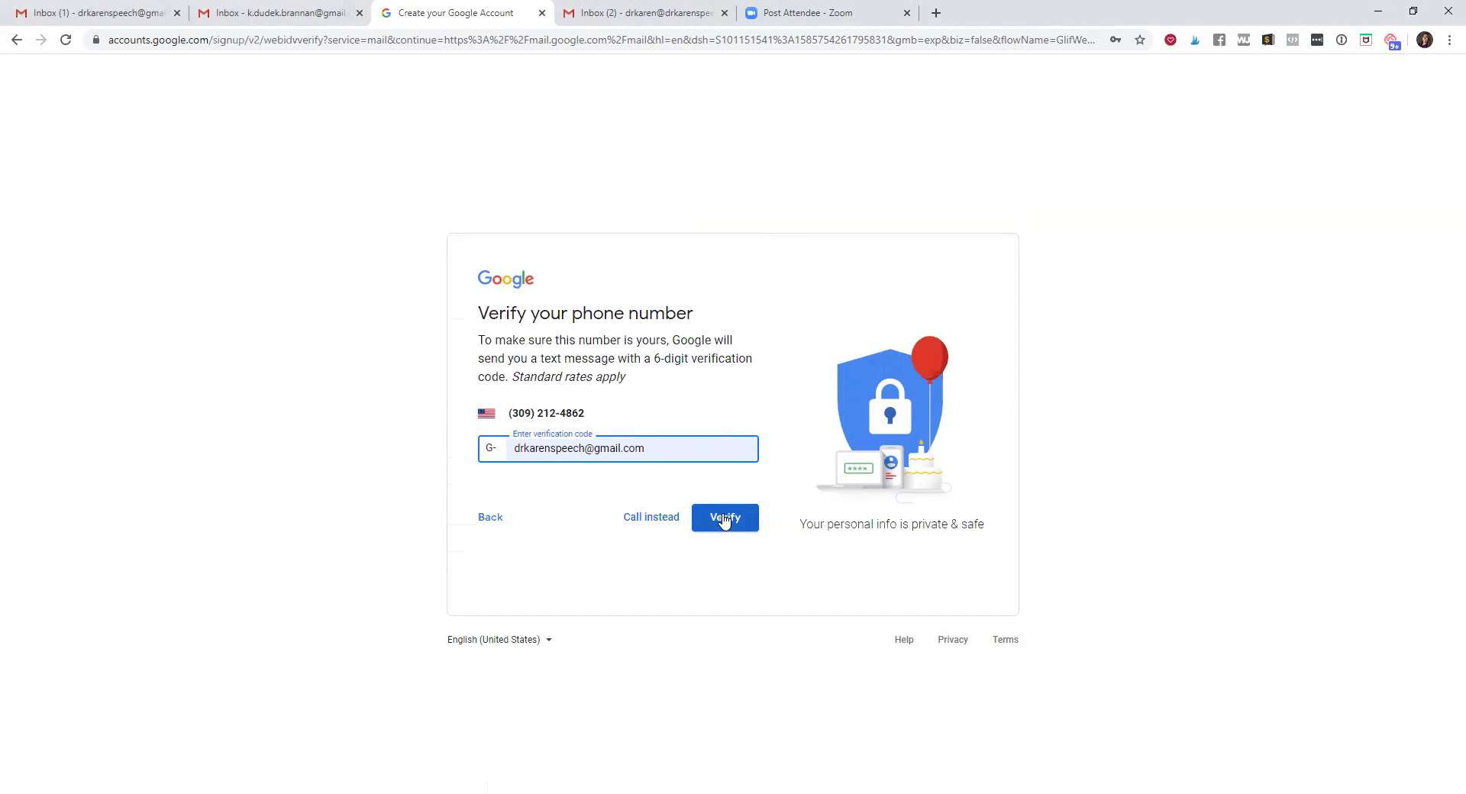
left_click(724, 521)
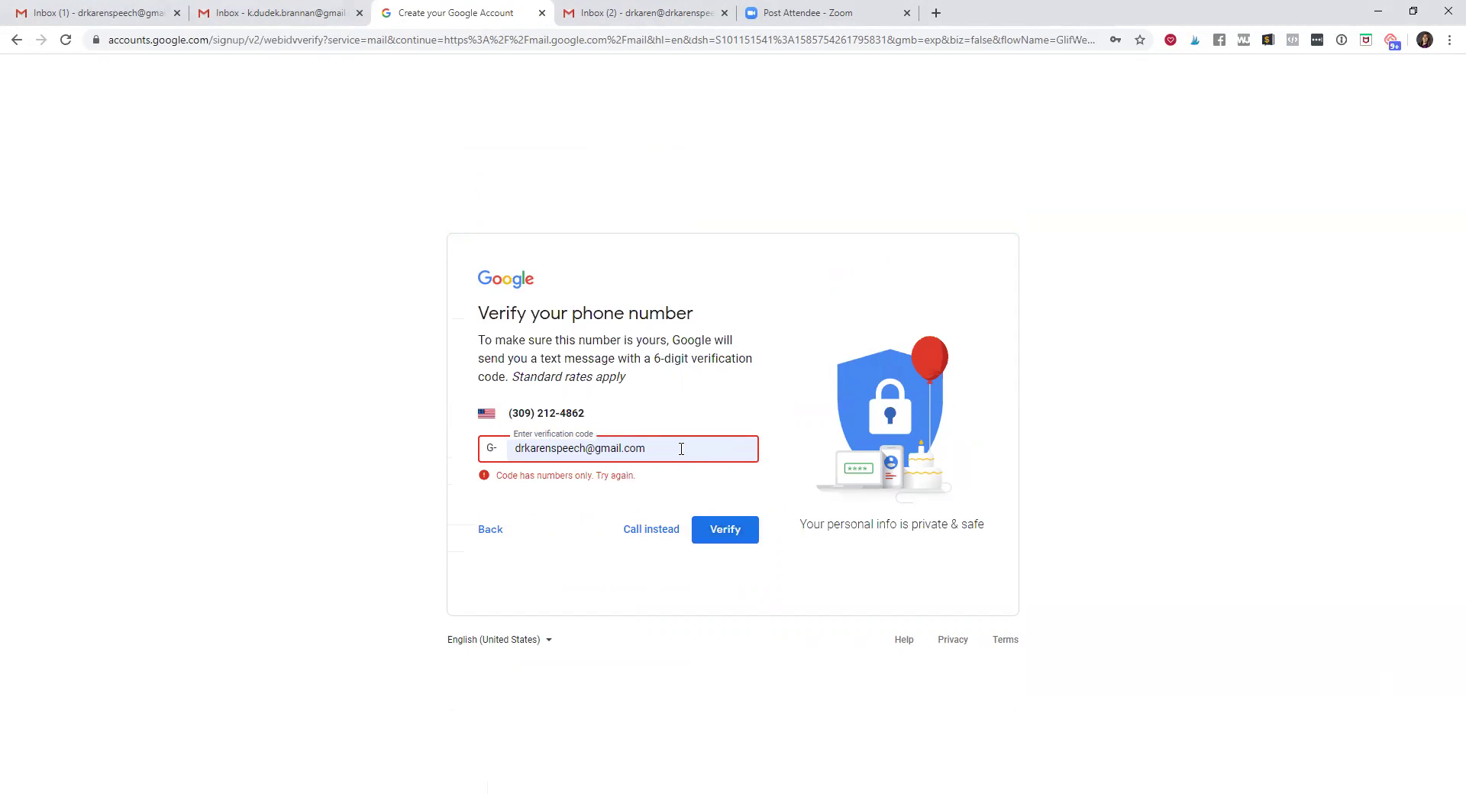
left_click_drag(680, 449, 490, 453)
key("BackSpace")
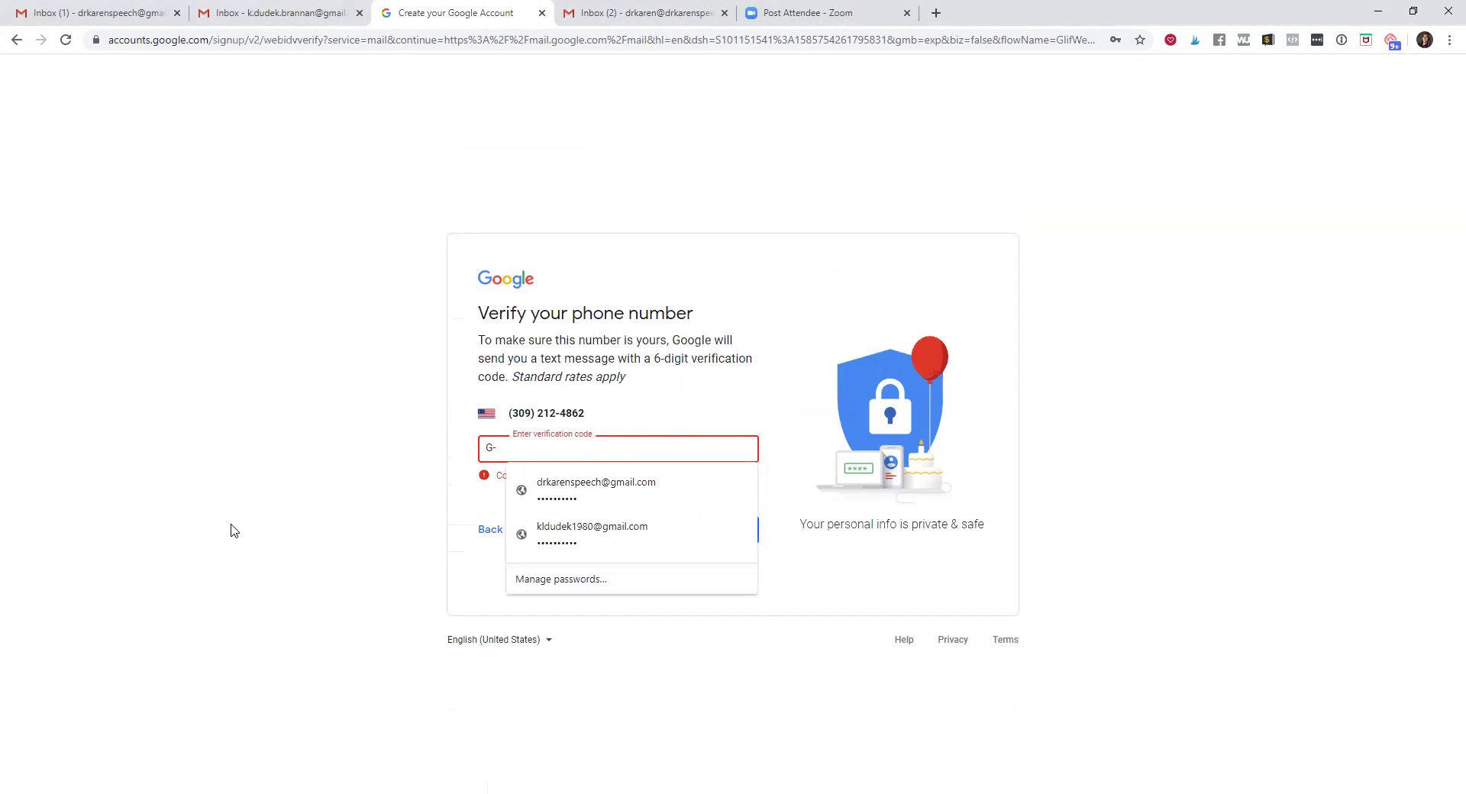
left_click(237, 526)
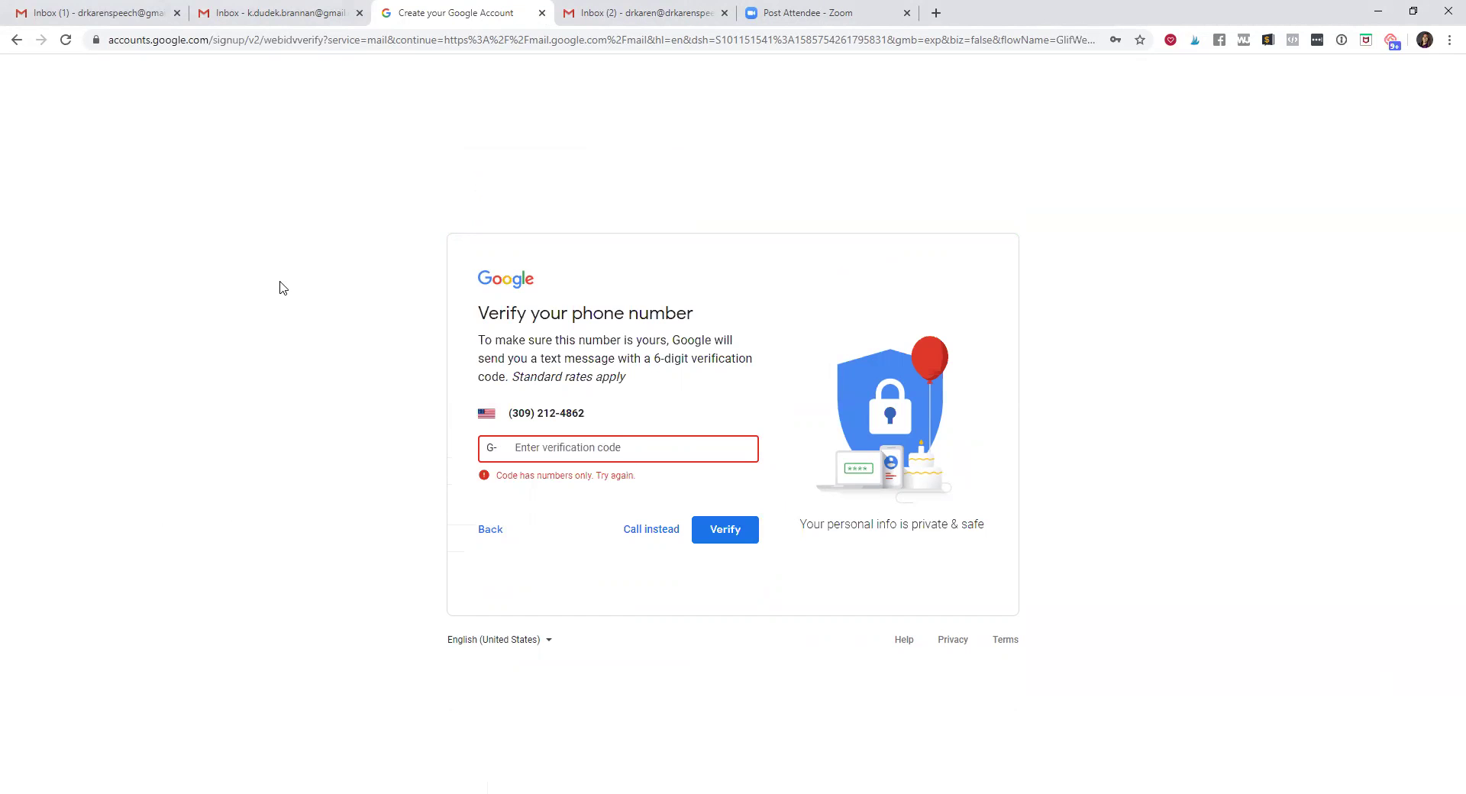
left_click(294, 15)
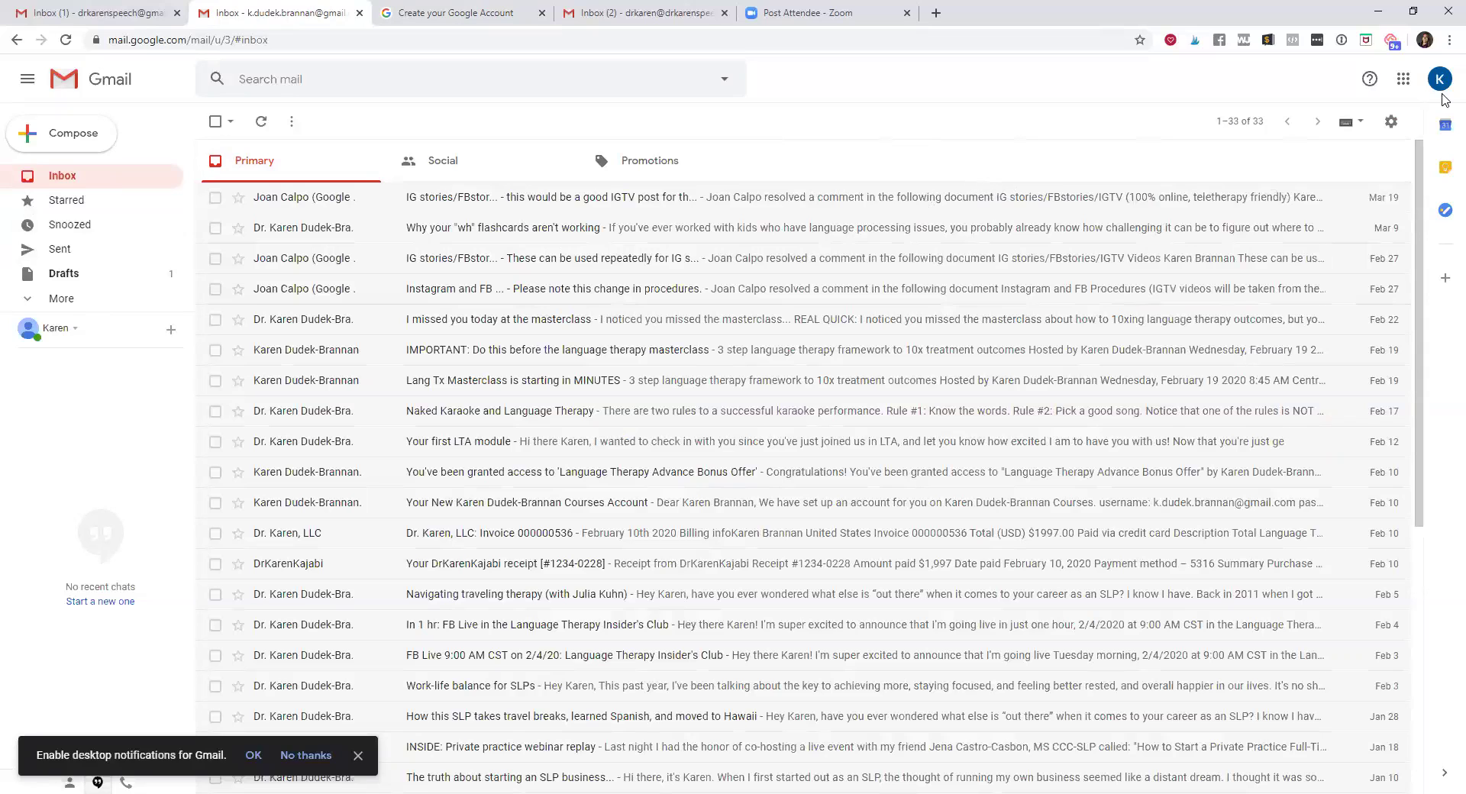
Open the Google apps grid from the Gmail inbox
left_click(1399, 81)
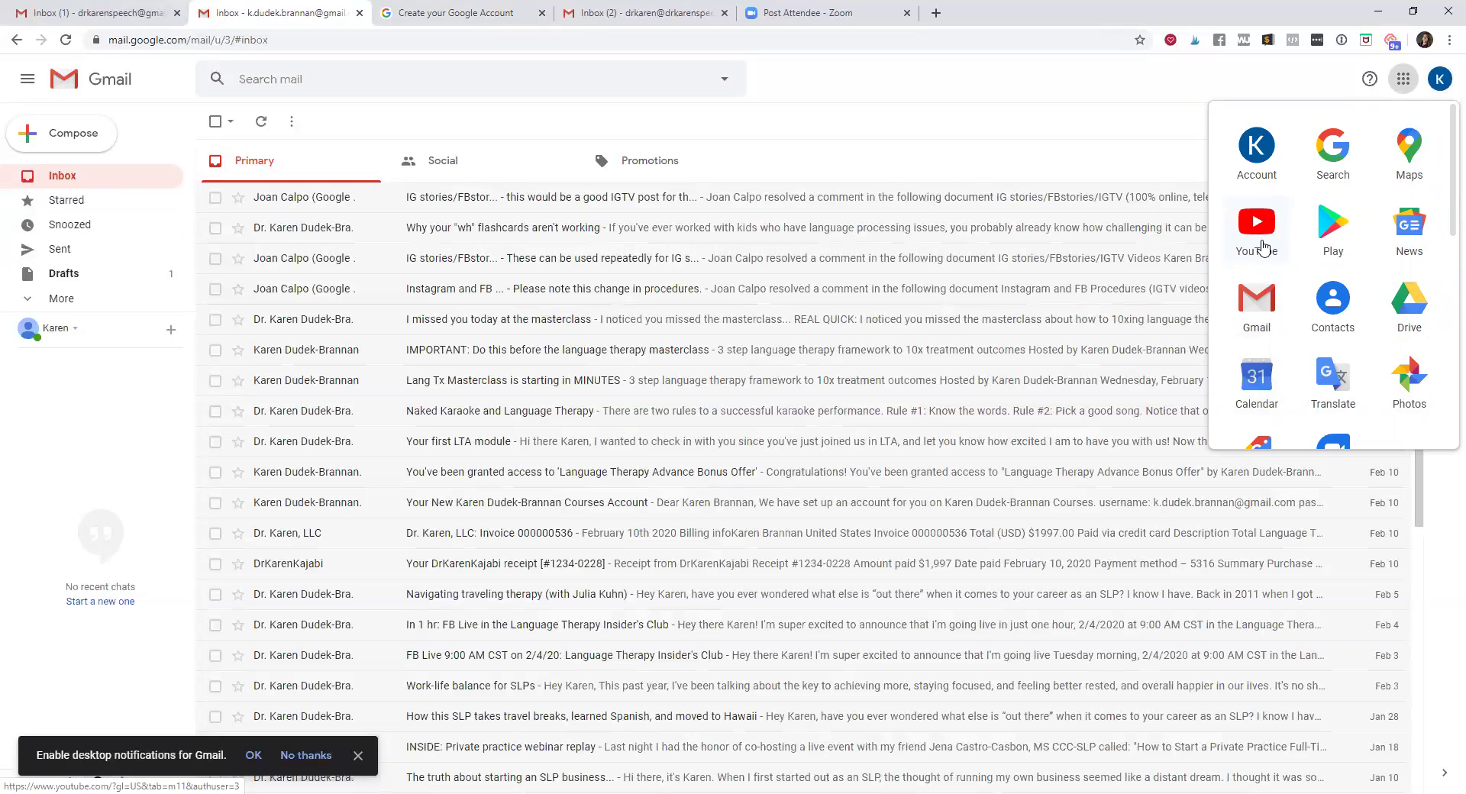
Launch YouTube from the Google apps grid and open its account menu
left_click(1138, 80)
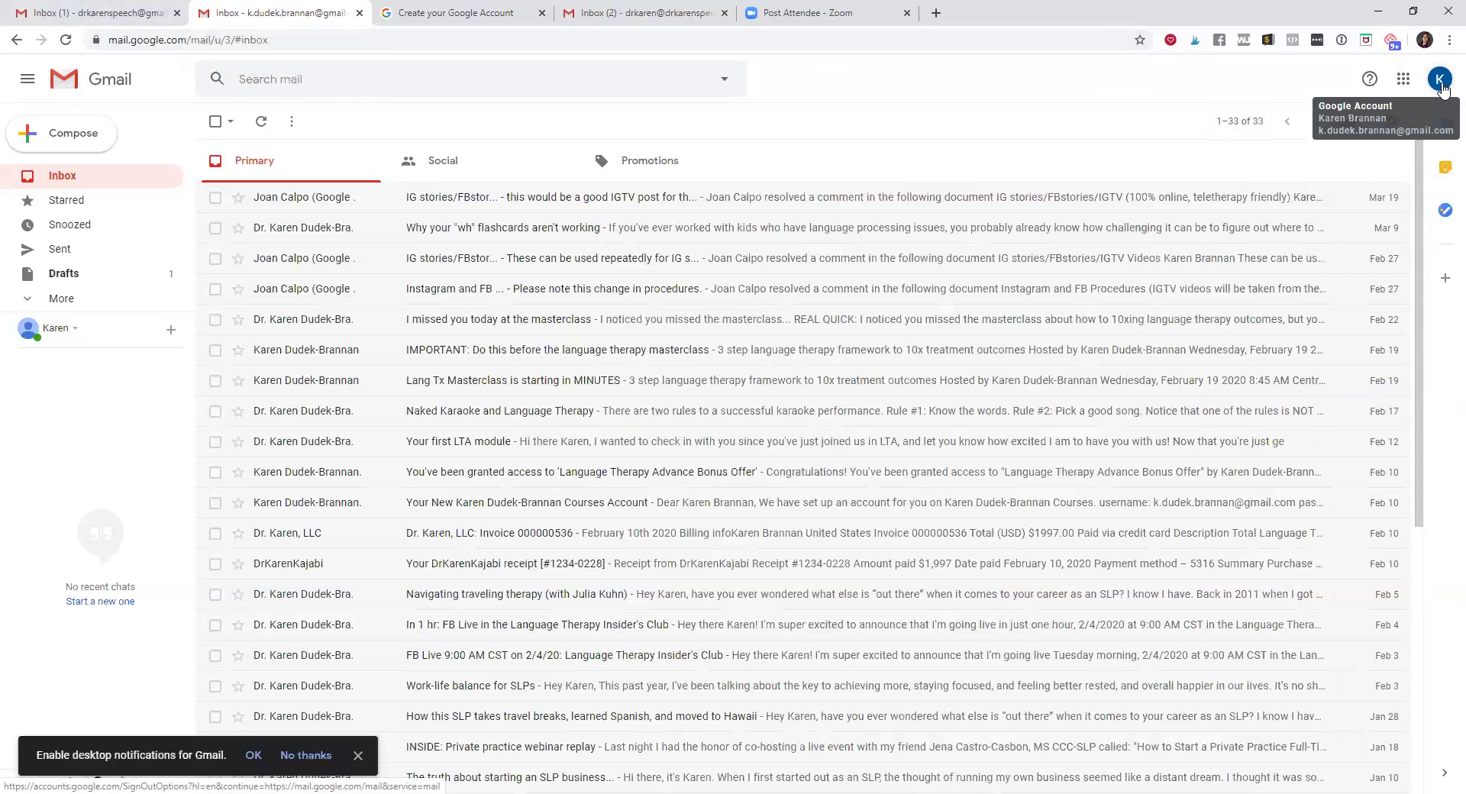
left_click(1404, 79)
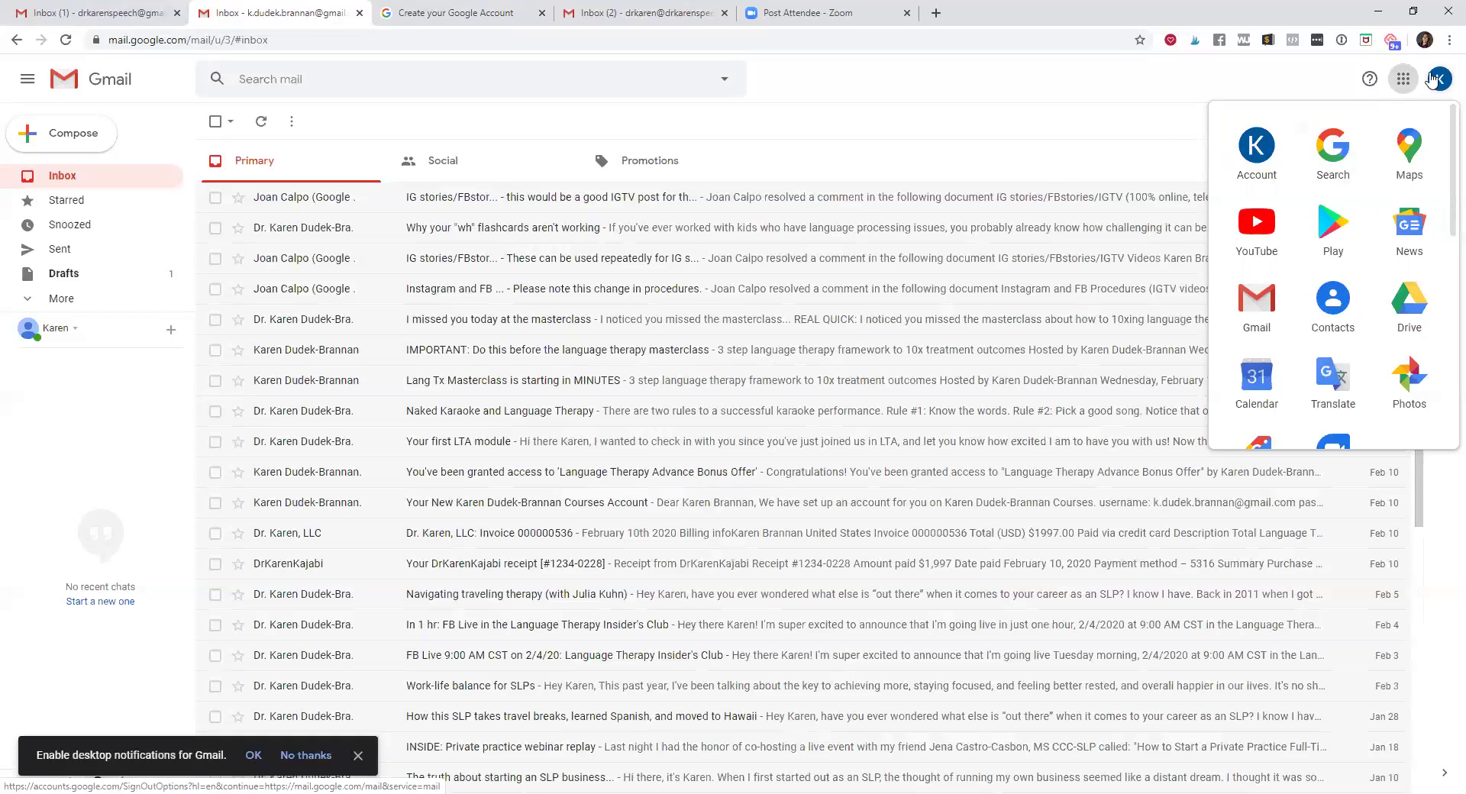
left_click(1253, 239)
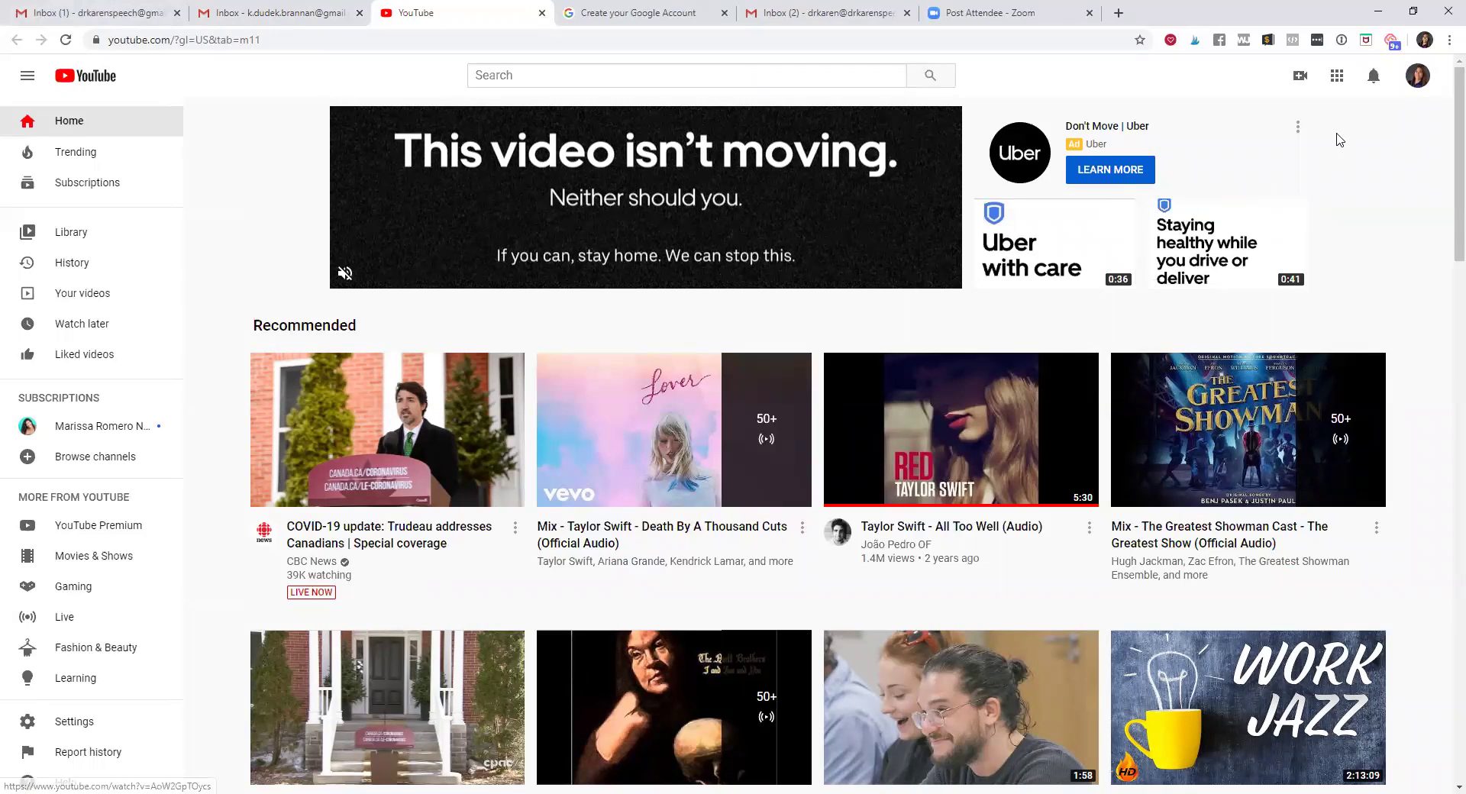
left_click(1418, 77)
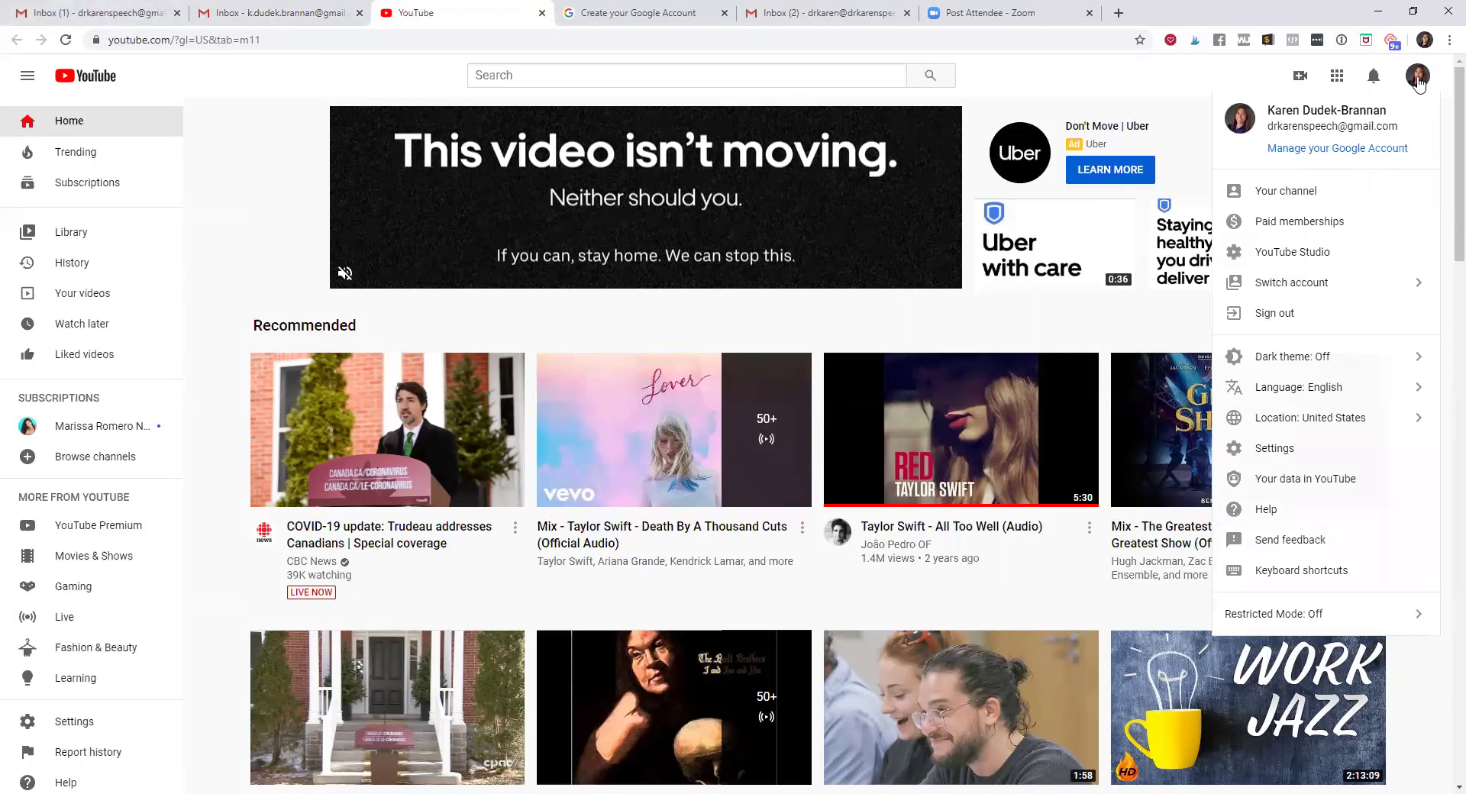
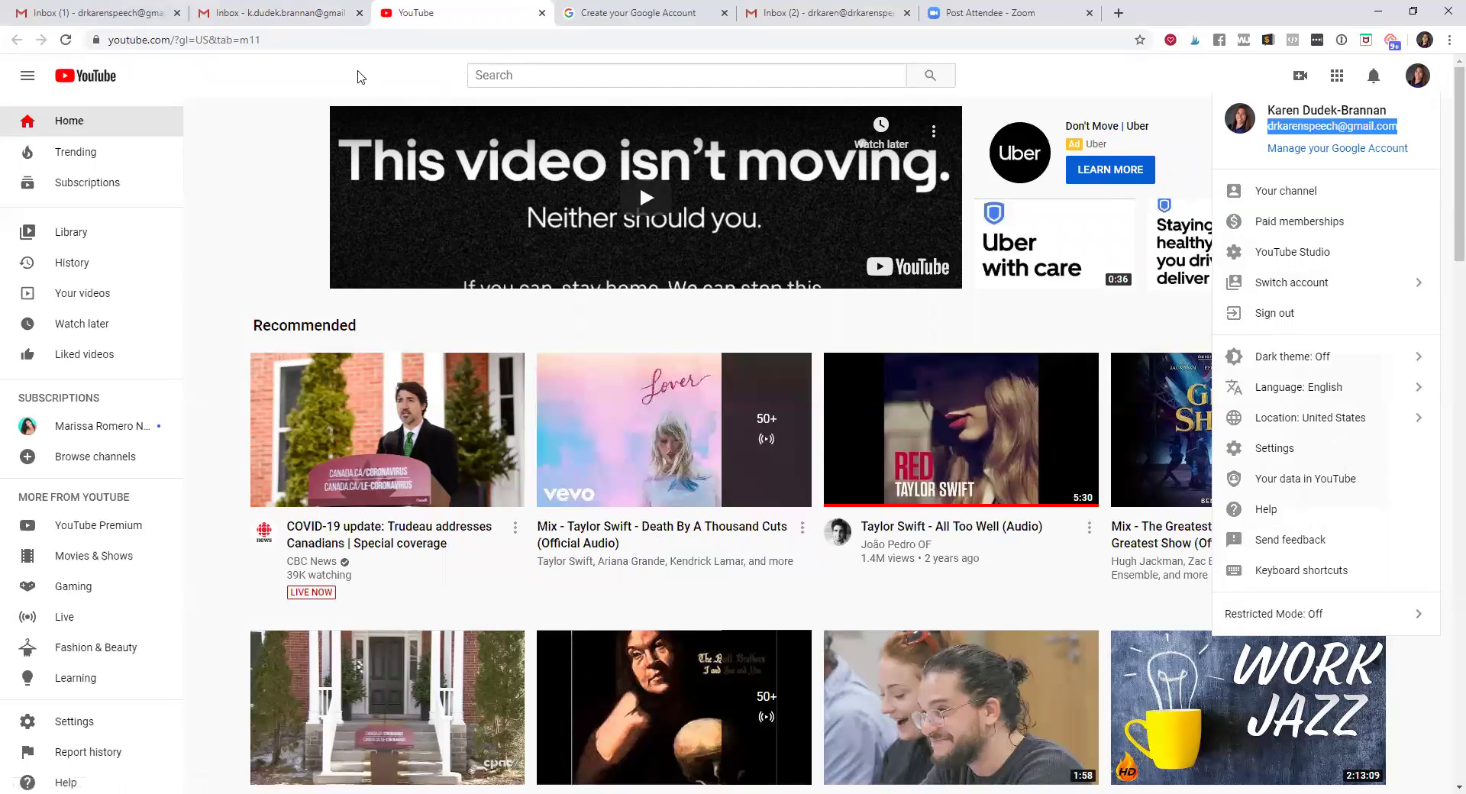
View the second account's Gmail inbox, then return to YouTube and sign out of the current account
left_click(304, 21)
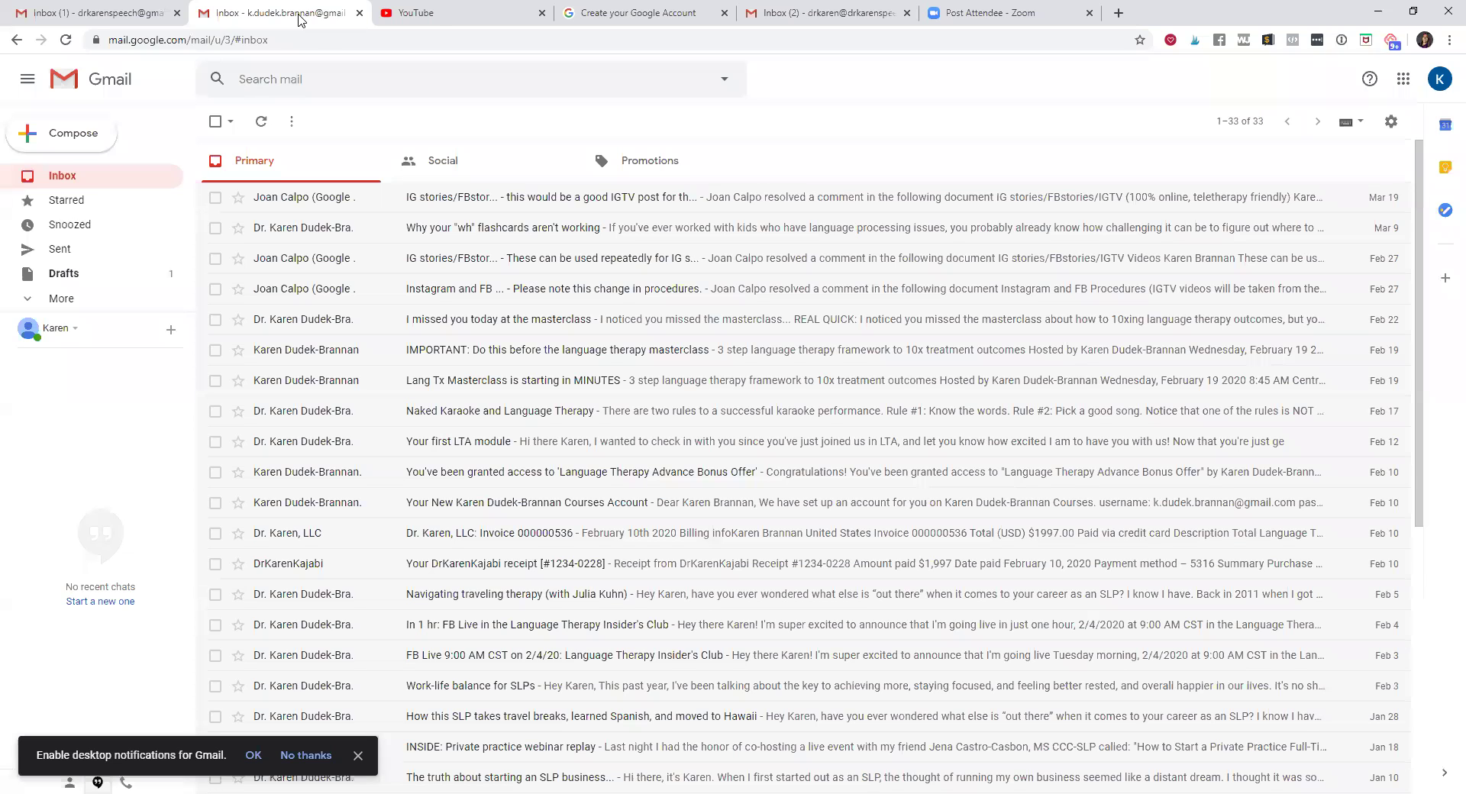
left_click(435, 22)
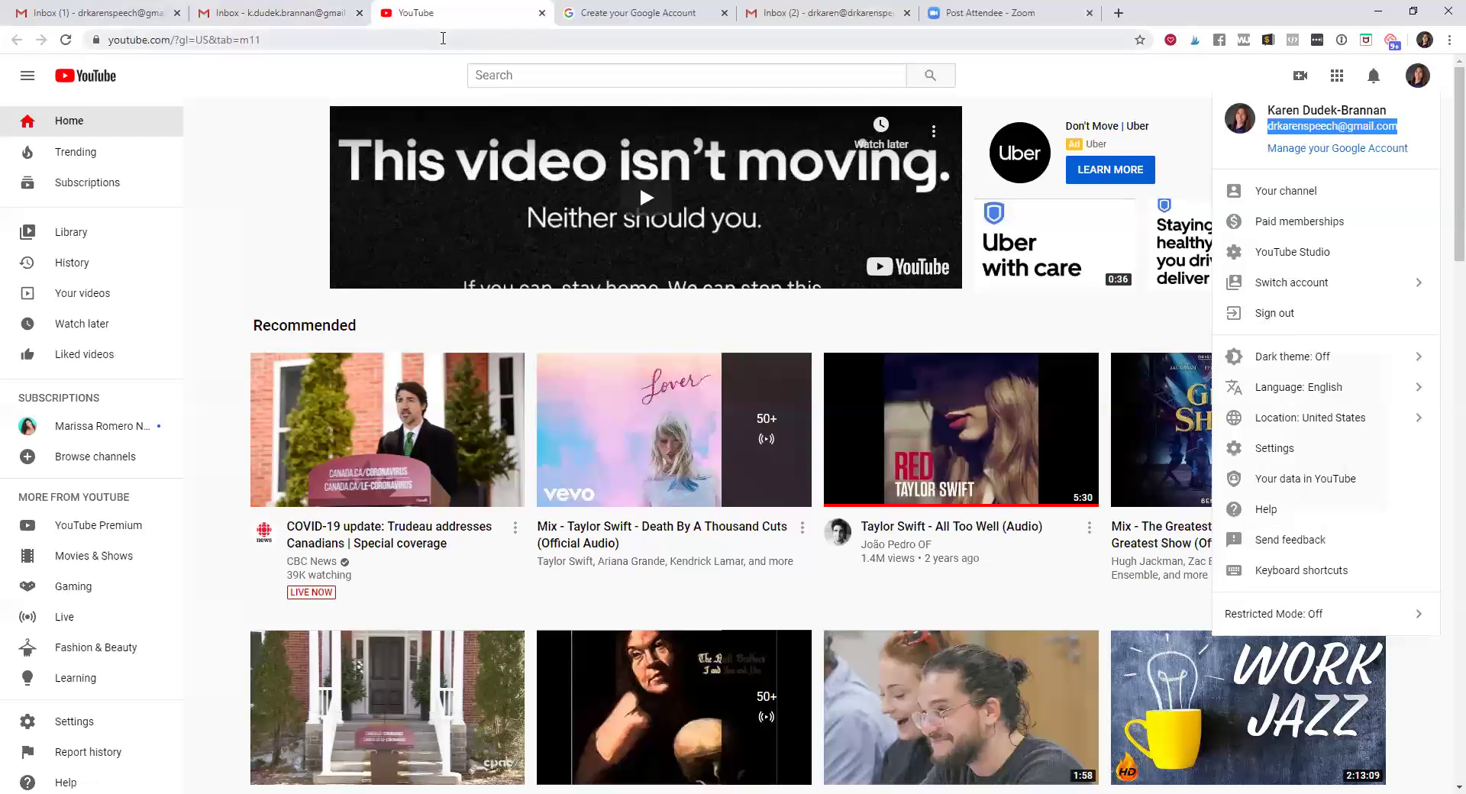
left_click(1282, 318)
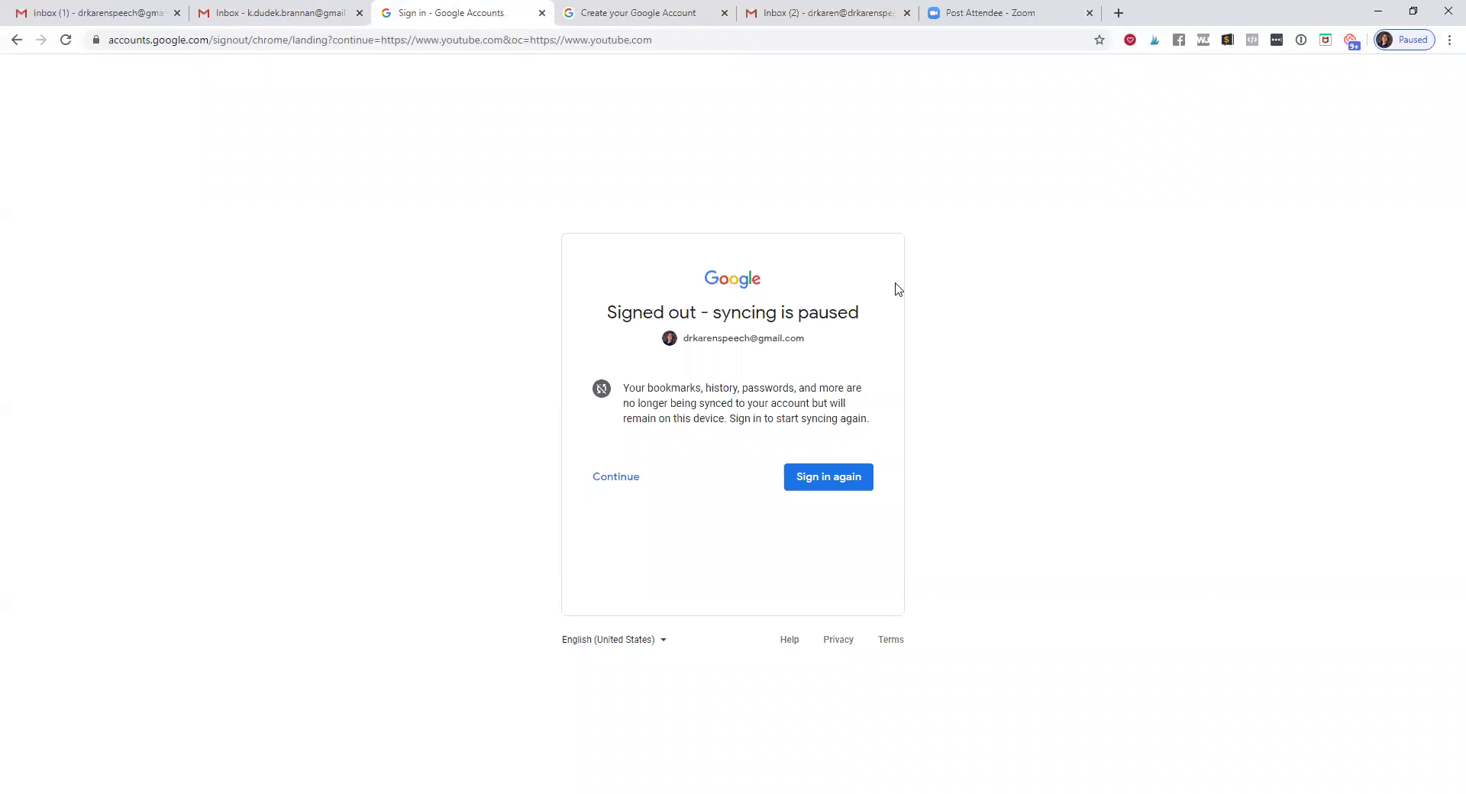
Sign back in to YouTube with the third account in the chooser, submitting its password
left_click(845, 477)
left_click(851, 449)
key("Return")
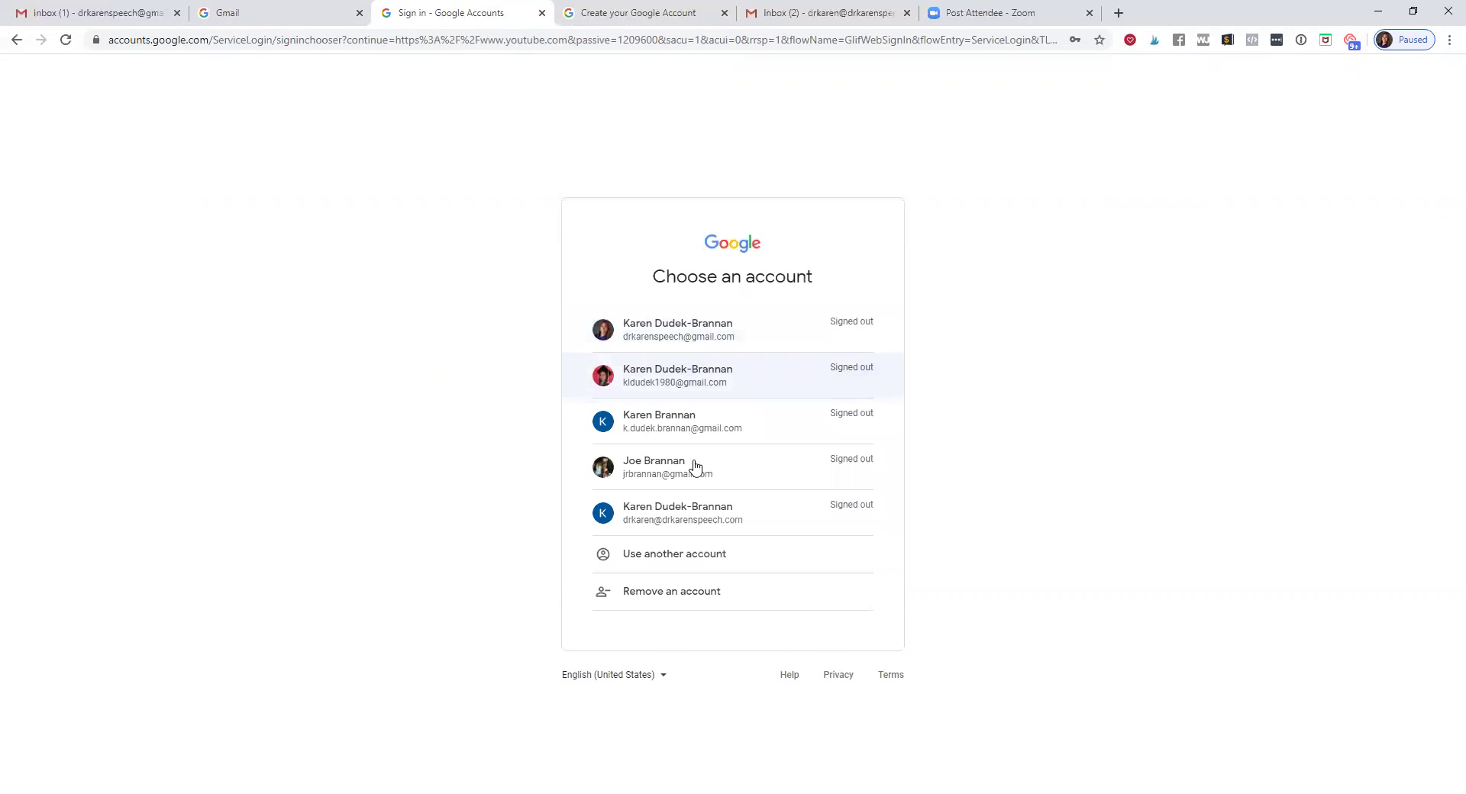
left_click(709, 429)
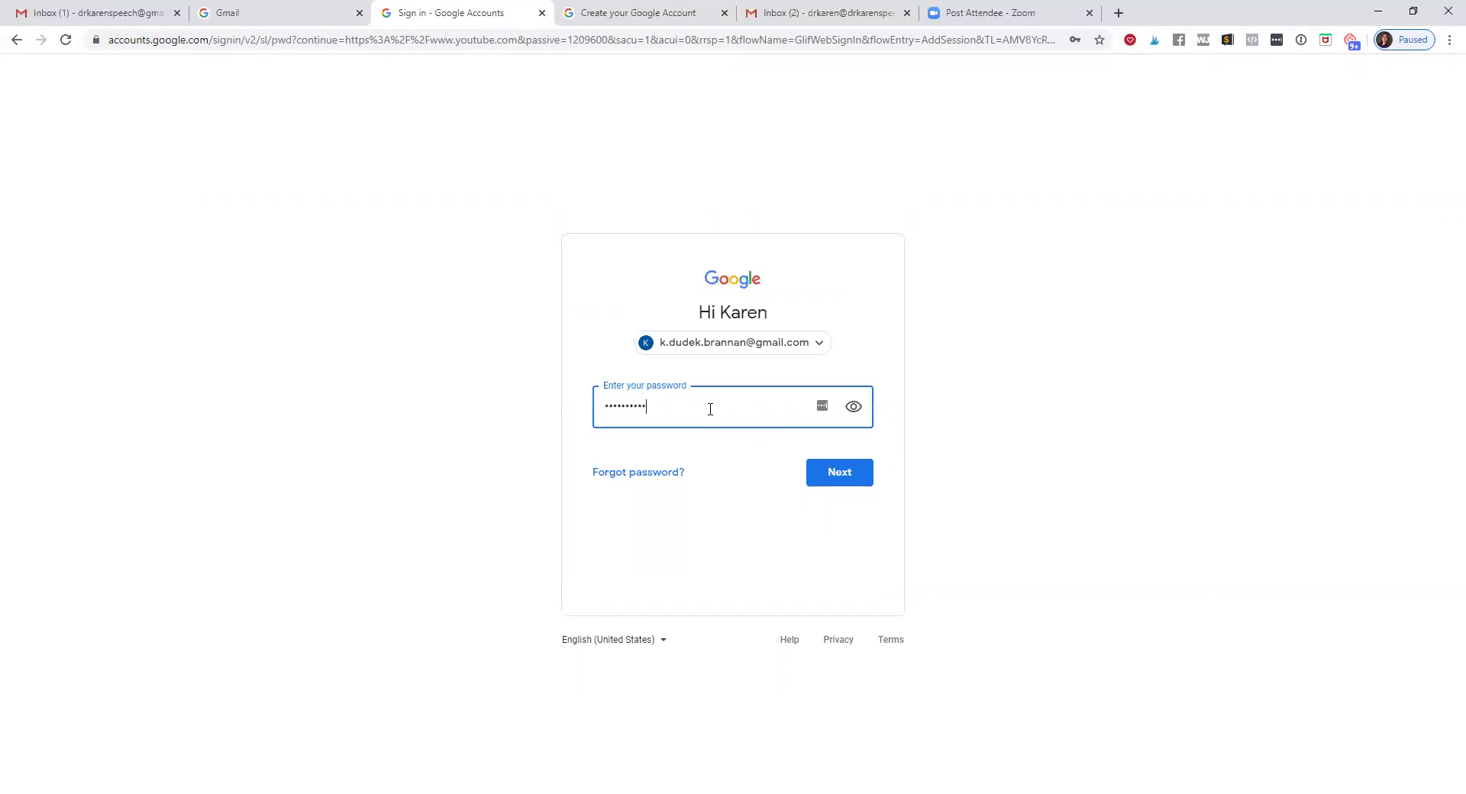
left_click(852, 480)
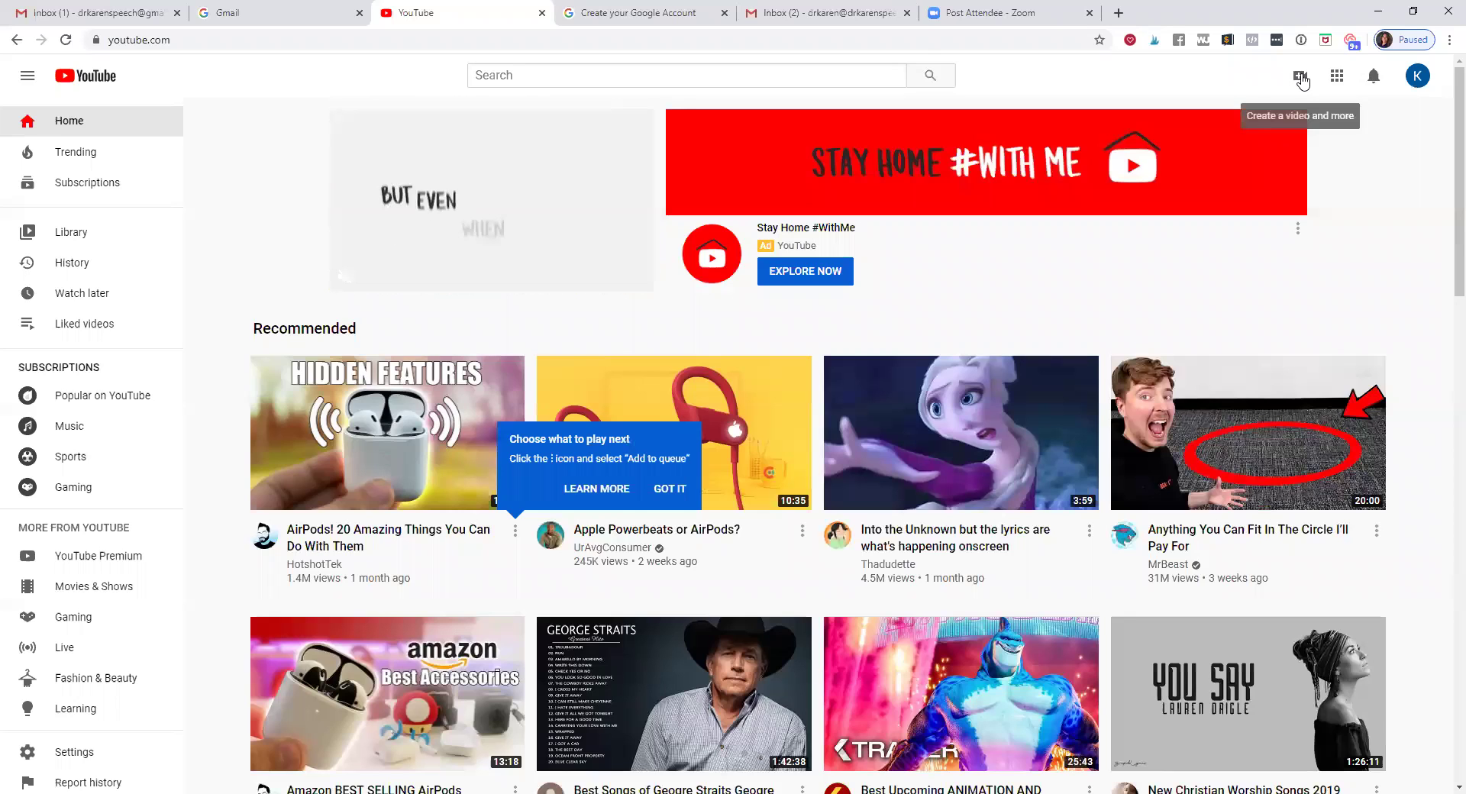
left_click(1301, 78)
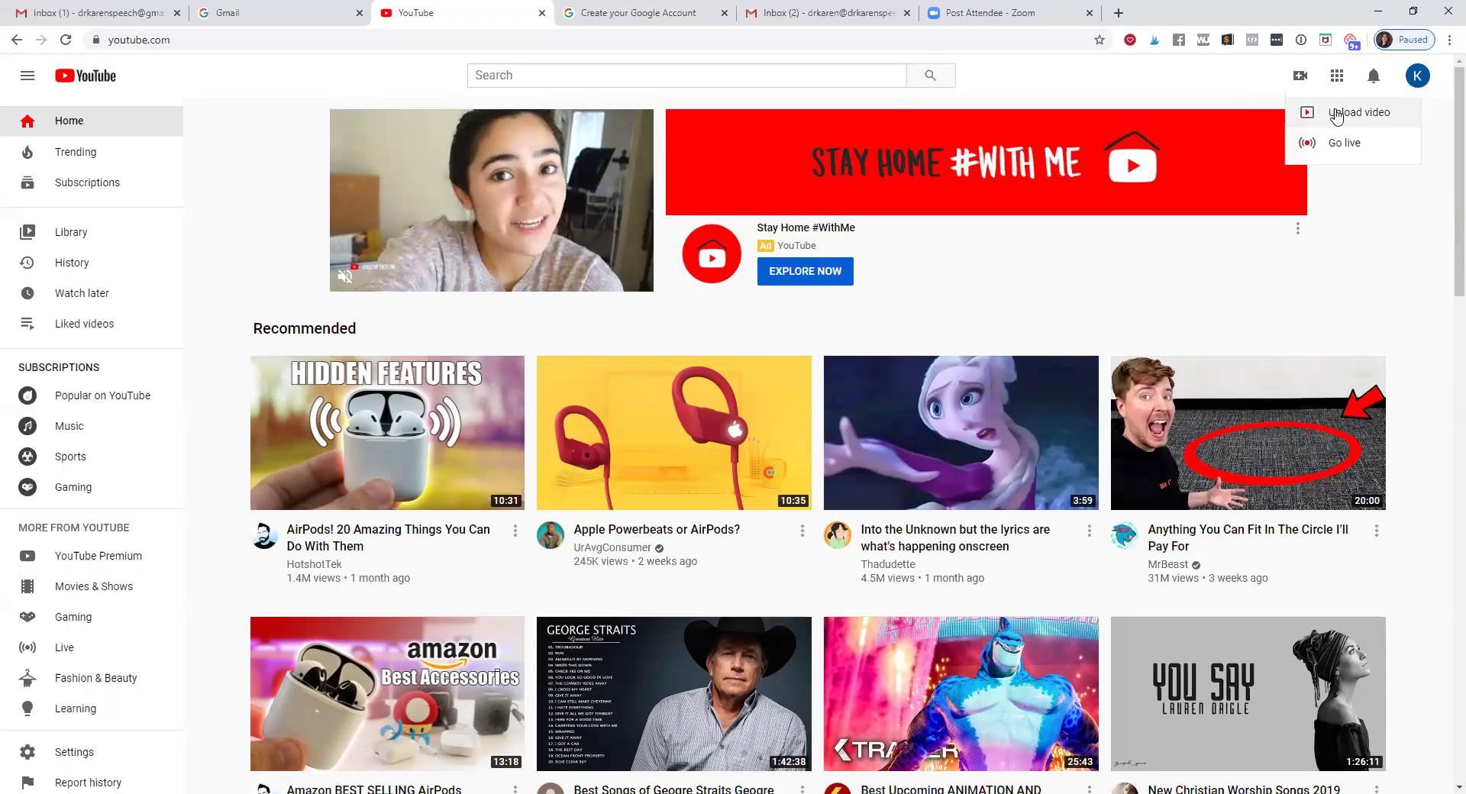
left_click(1387, 267)
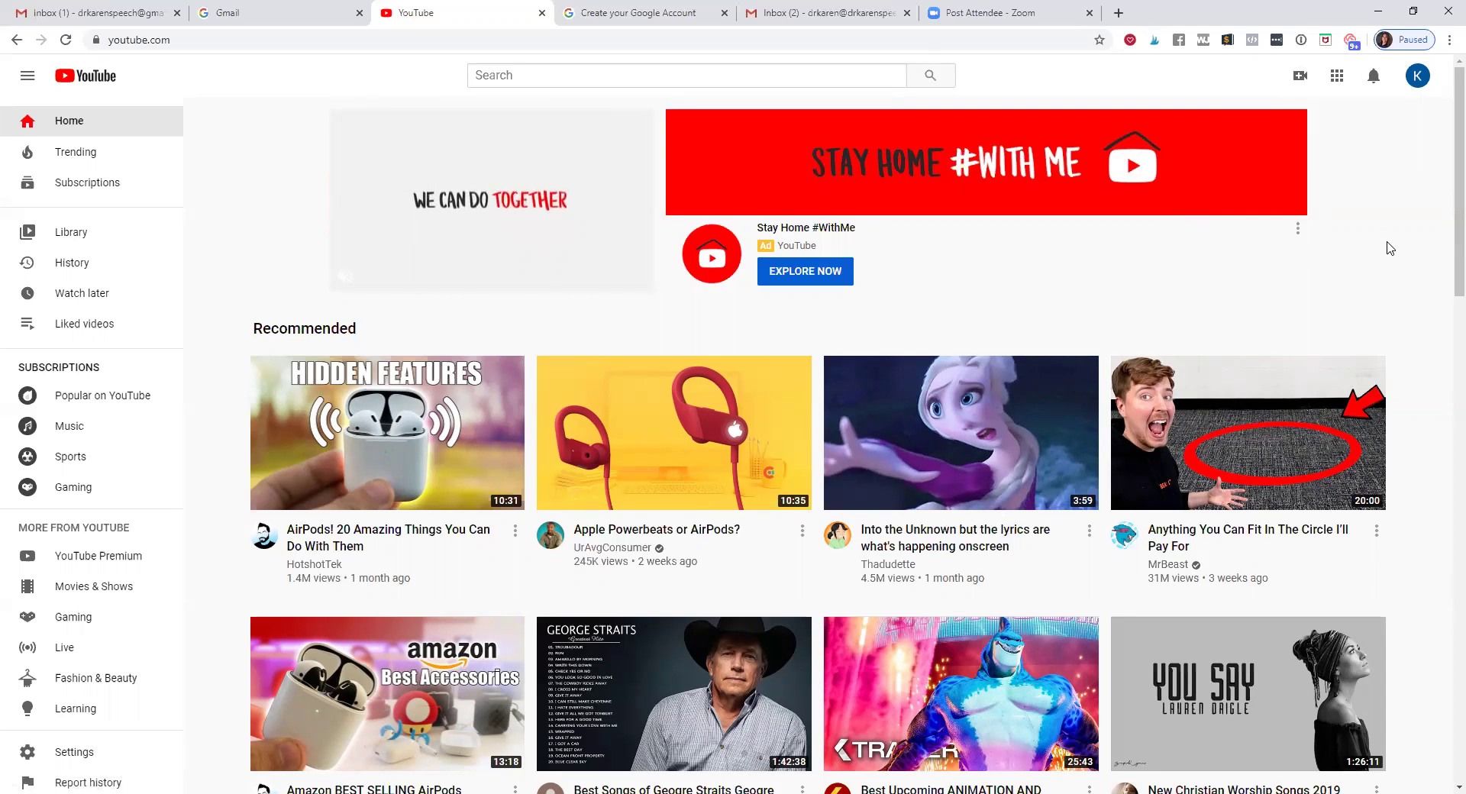